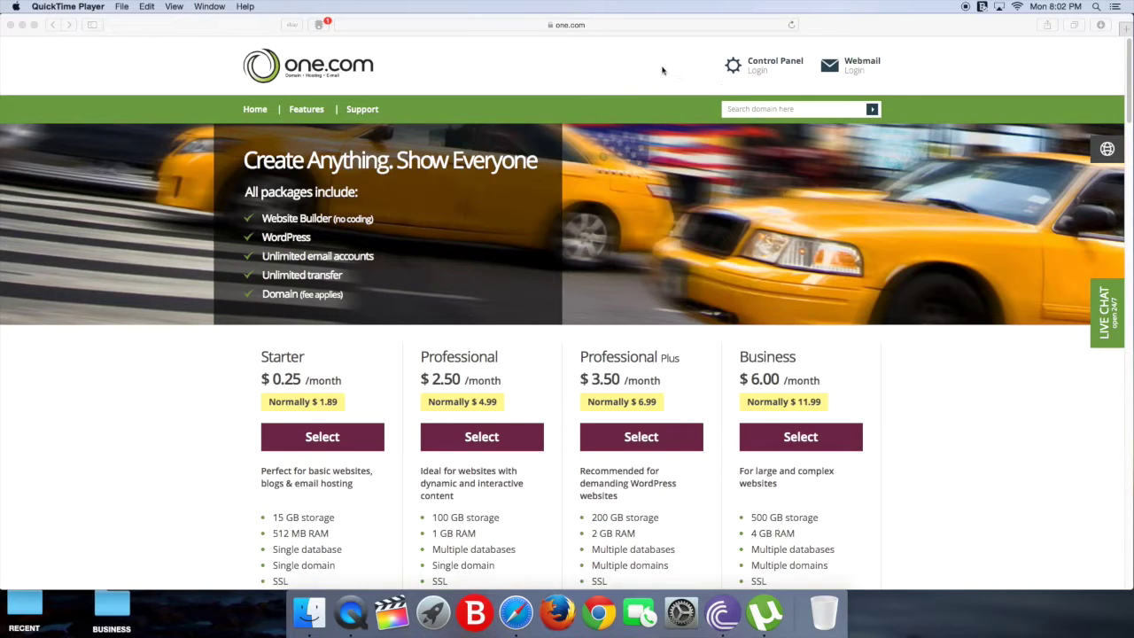
Log in to the one.com control panel with the saved credentials and open the Website Builder
scroll(521, 230, "down", 1)
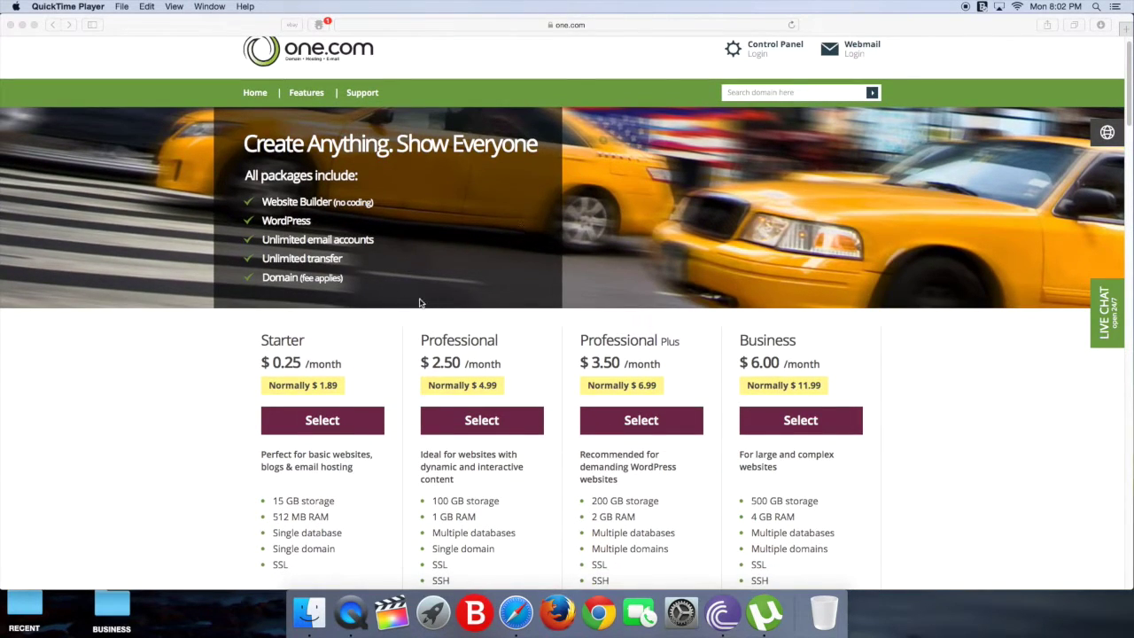
scroll(553, 310, "down", 2)
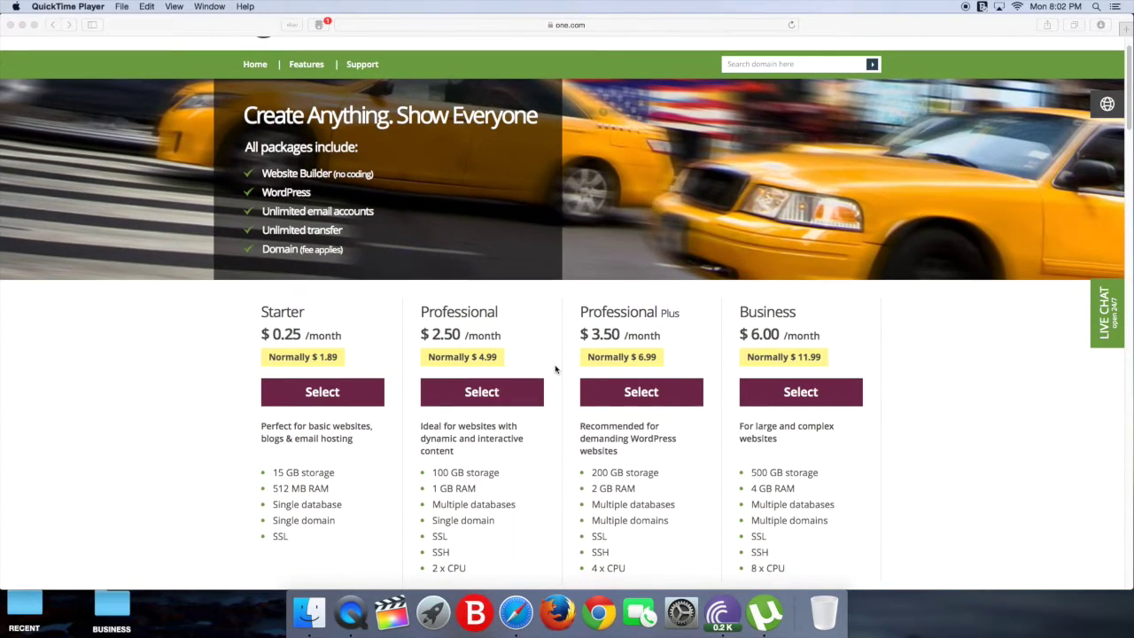
scroll(491, 372, "up", 3)
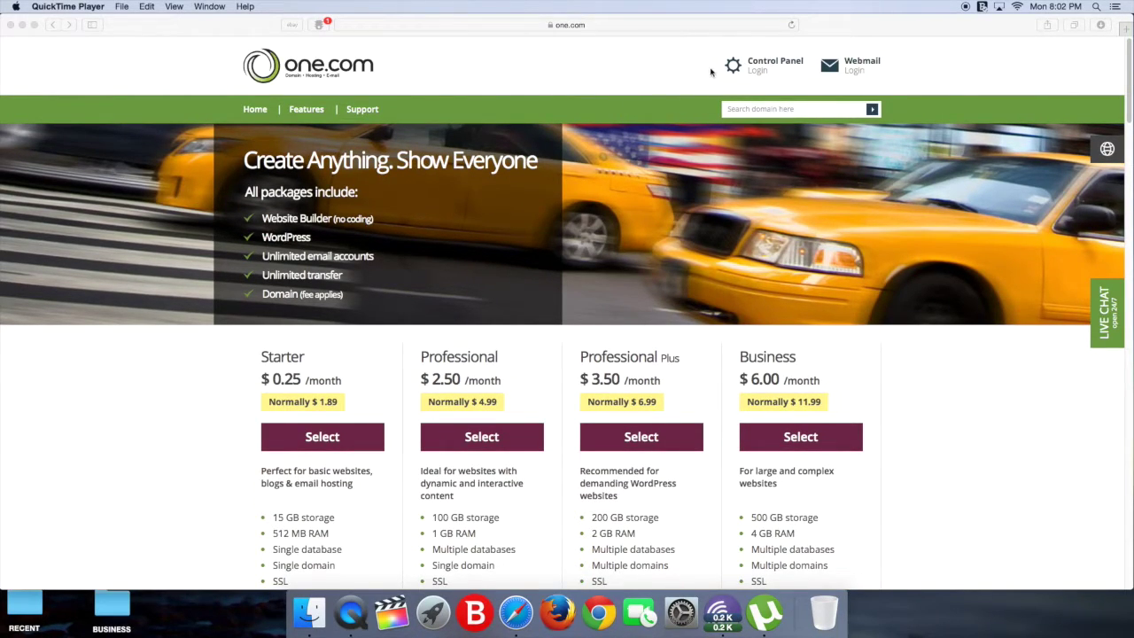
left_click(757, 68)
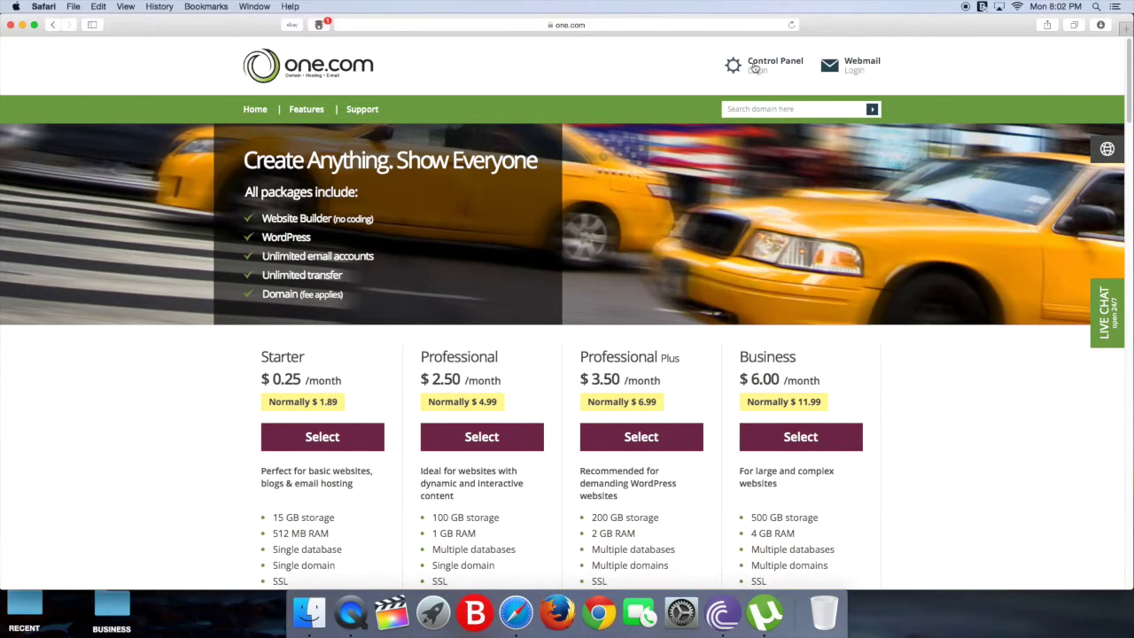
left_click(754, 67)
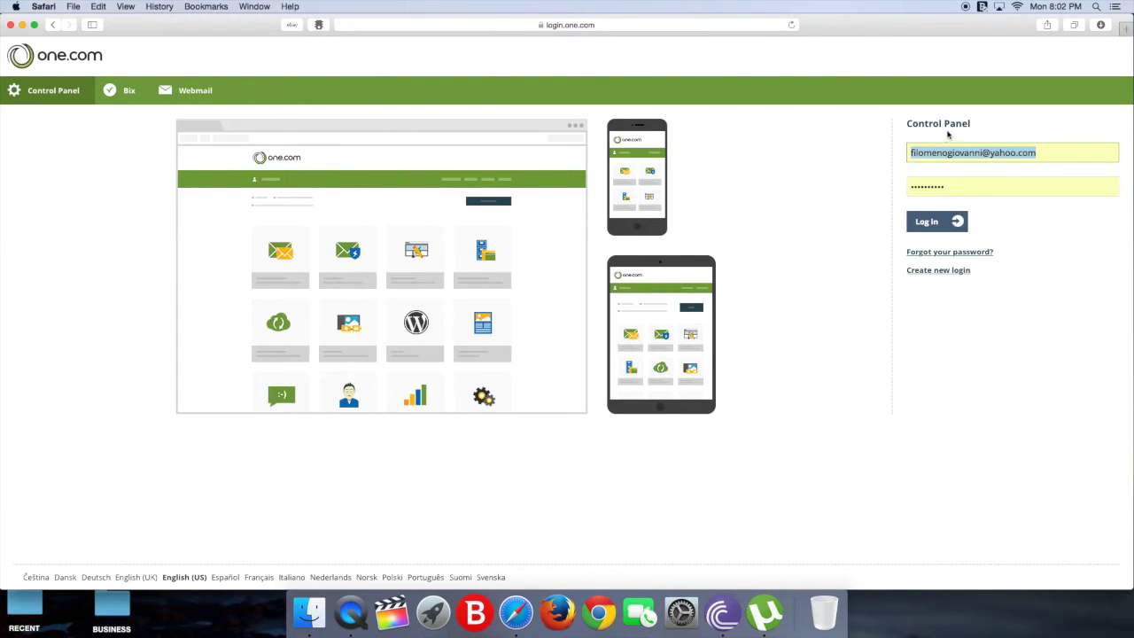
left_click(928, 224)
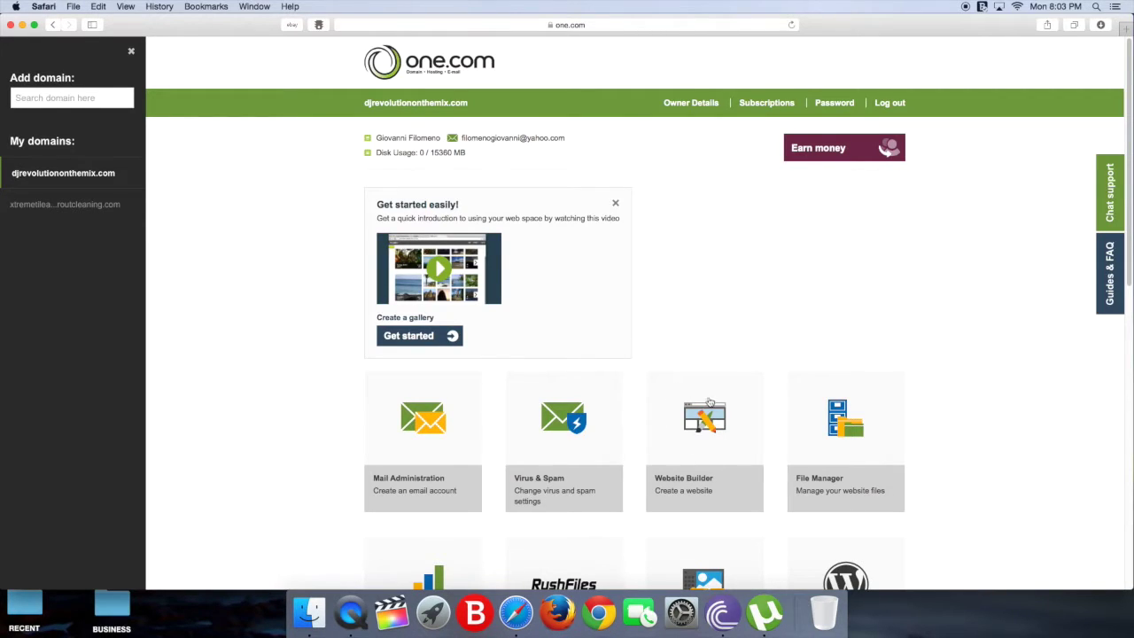
left_click(709, 458)
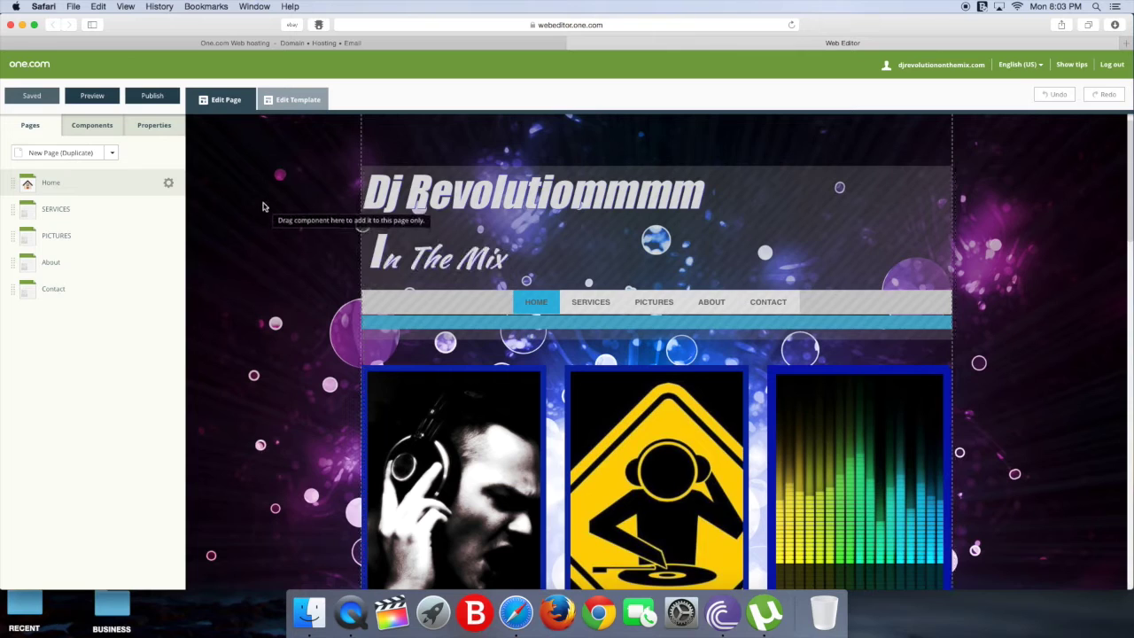
Look through the Home page from its header and pictures down to the welcome text and deals sections
scroll(257, 217, "down", 8)
scroll(454, 227, "up", 8)
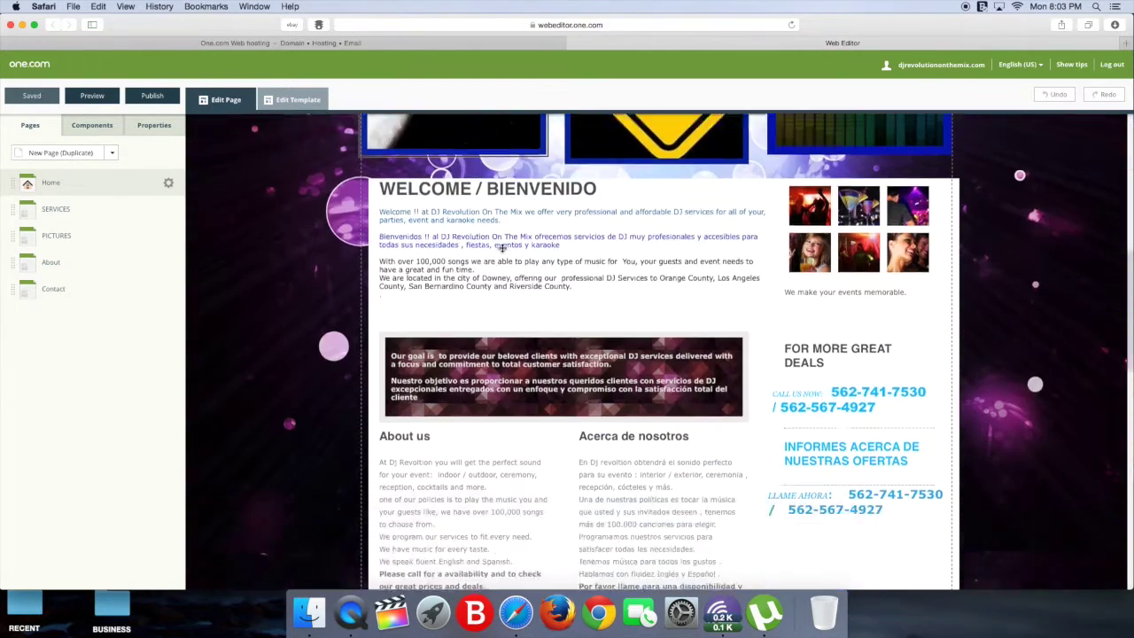
scroll(394, 321, "down", 2)
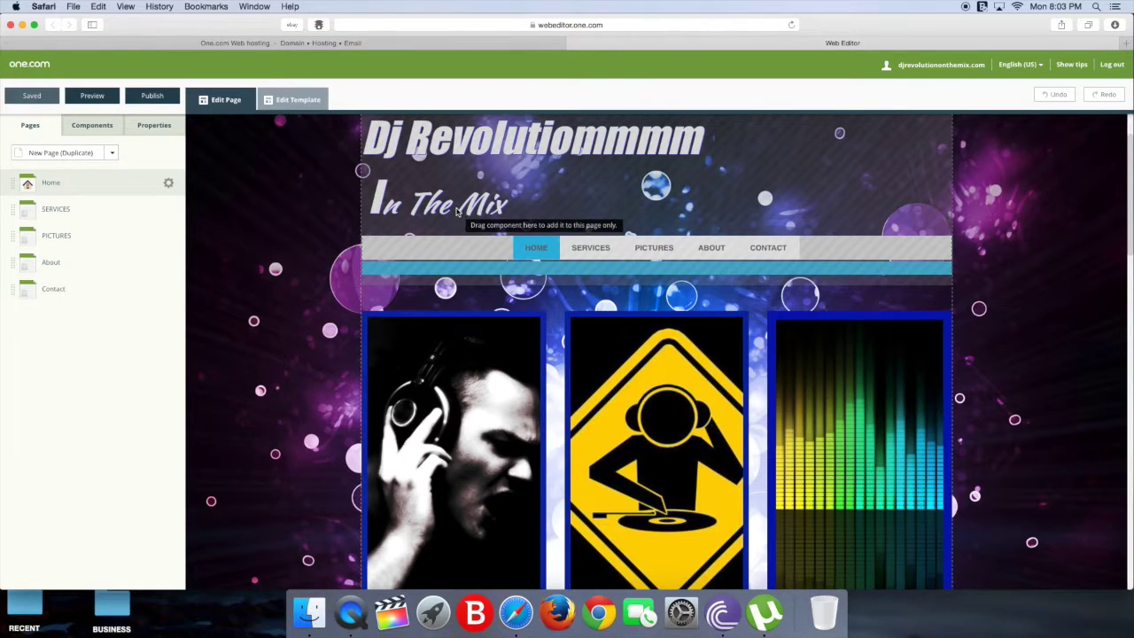
scroll(483, 213, "up", 2)
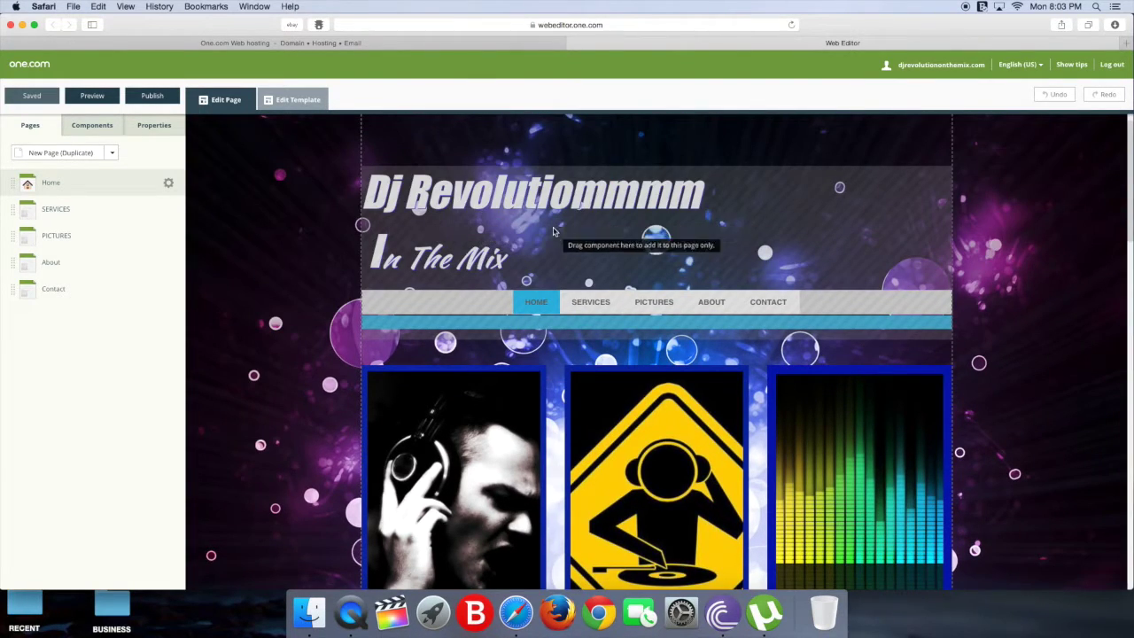
scroll(490, 210, "down", 10)
scroll(500, 257, "up", 10)
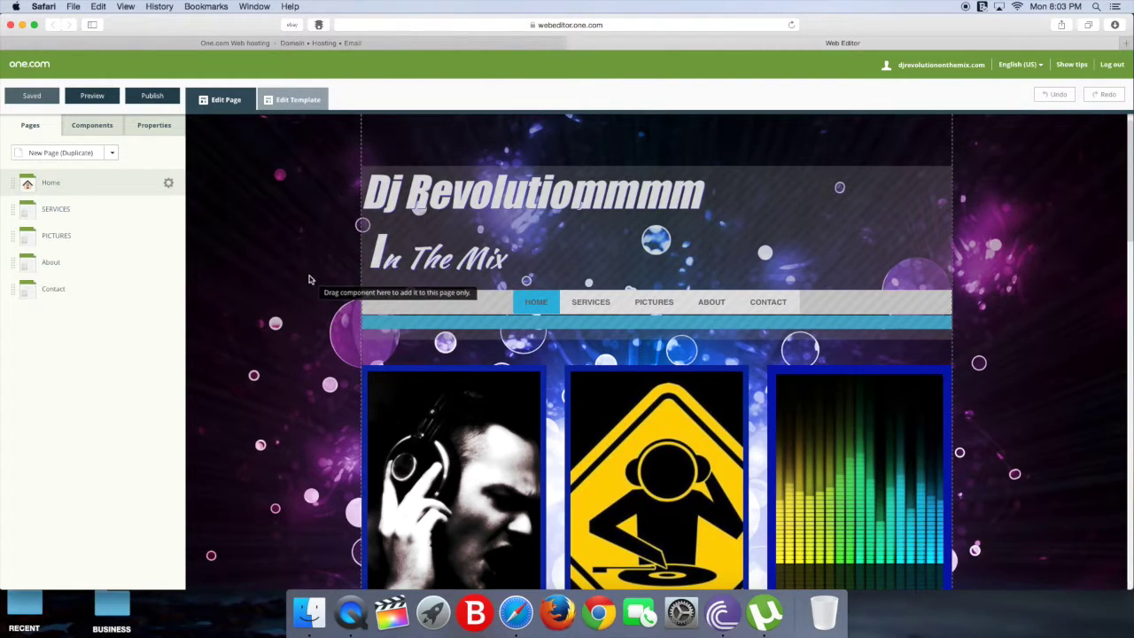
scroll(291, 252, "down", 5)
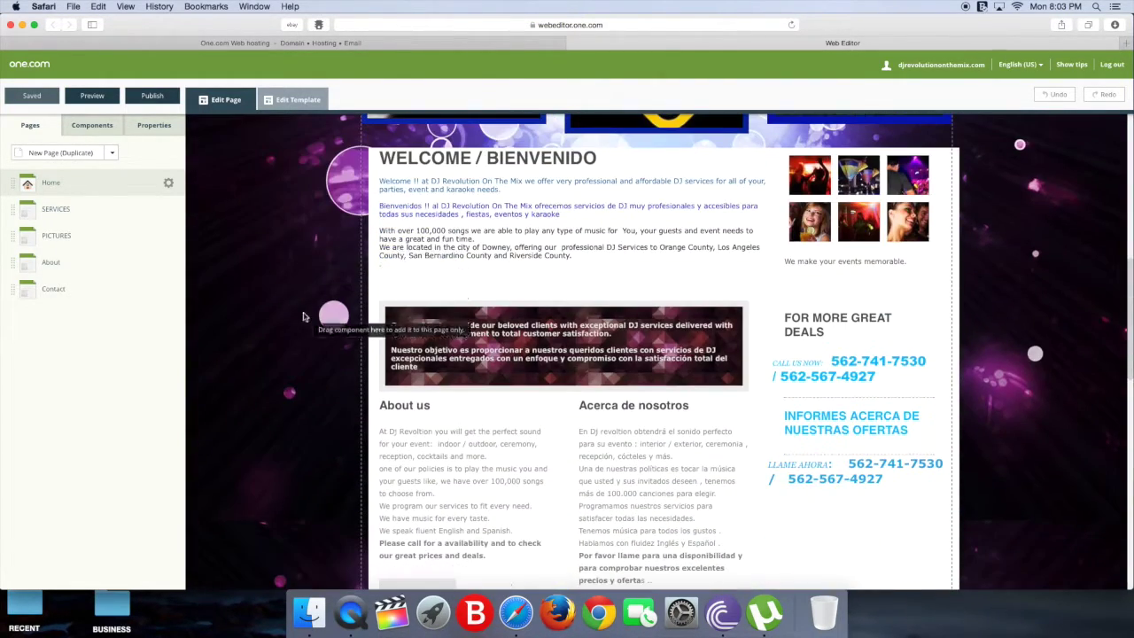
scroll(304, 305, "up", 5)
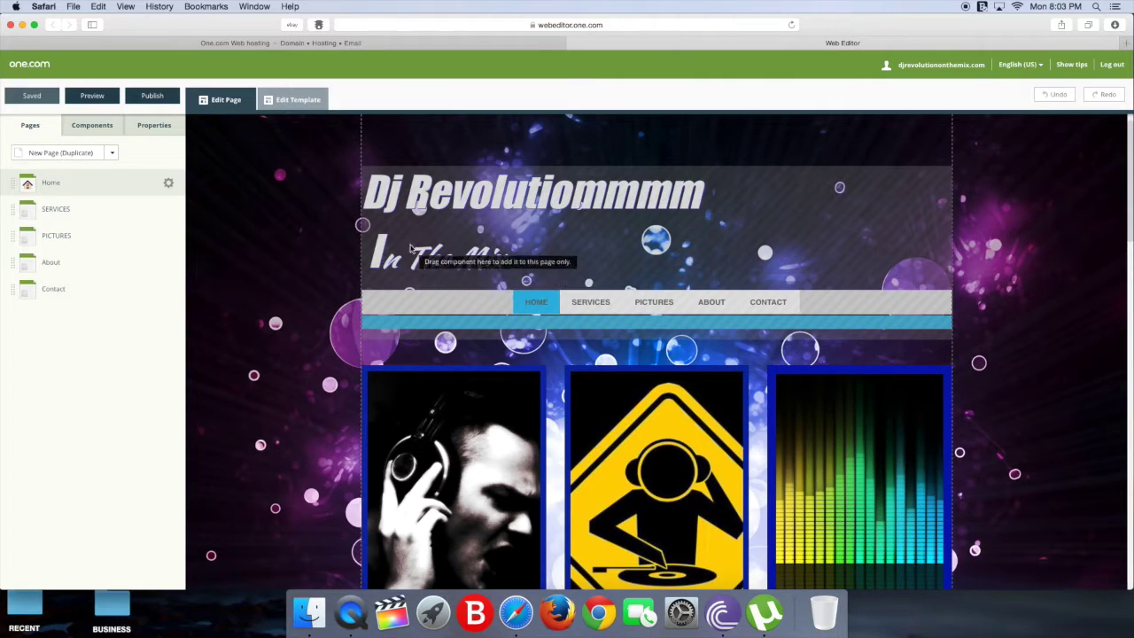
Compare the template editing mode with the page editing mode on the Home page, ending in page editing
left_click(259, 101)
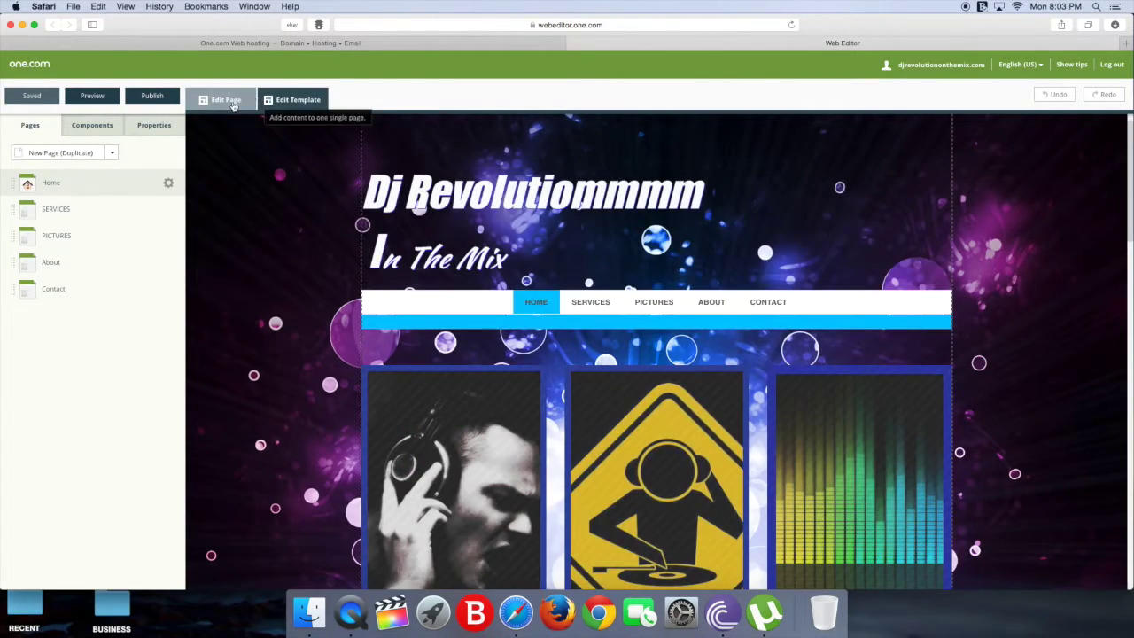
left_click(230, 104)
left_click(275, 103)
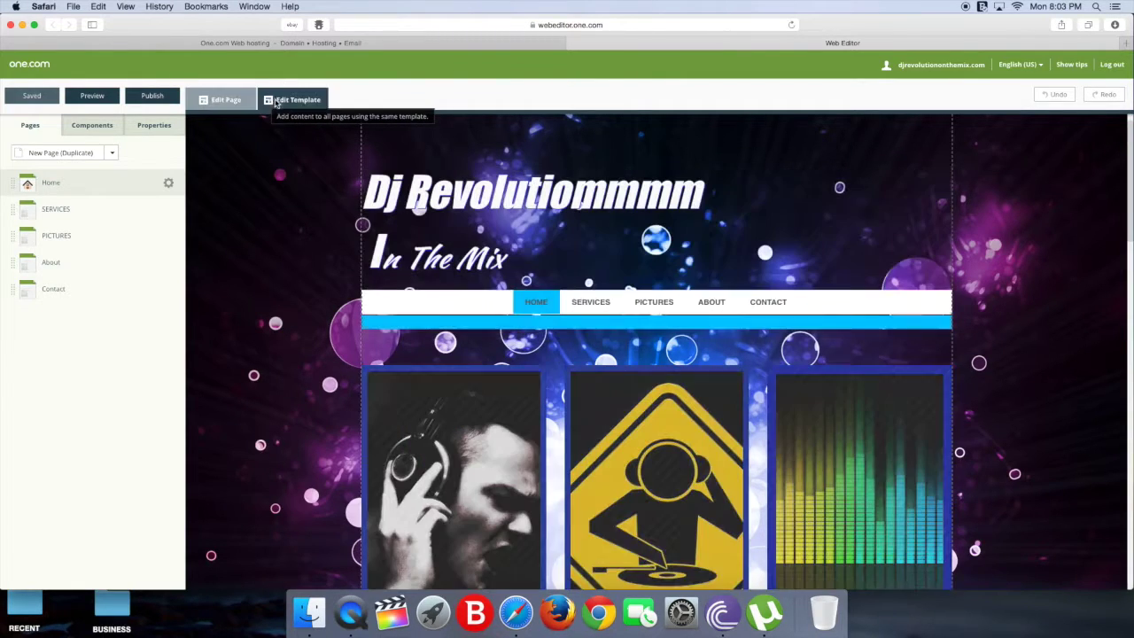
left_click(243, 103)
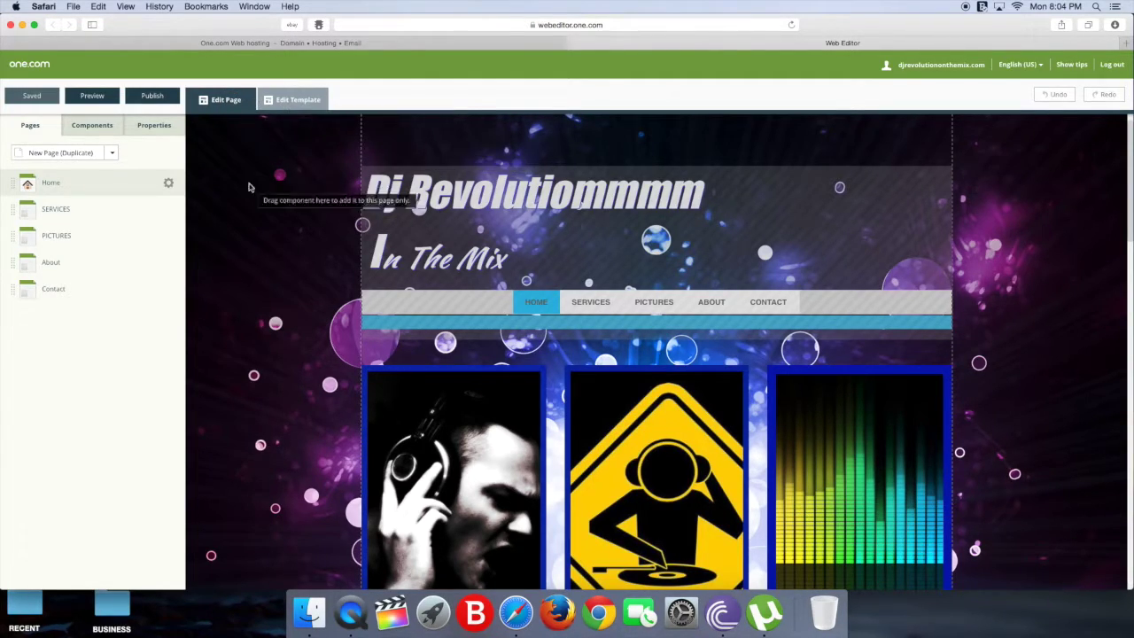
View the SERVICES, PICTURES, About and Contact pages in page editing mode and check the options for adding a new page
left_click(55, 210)
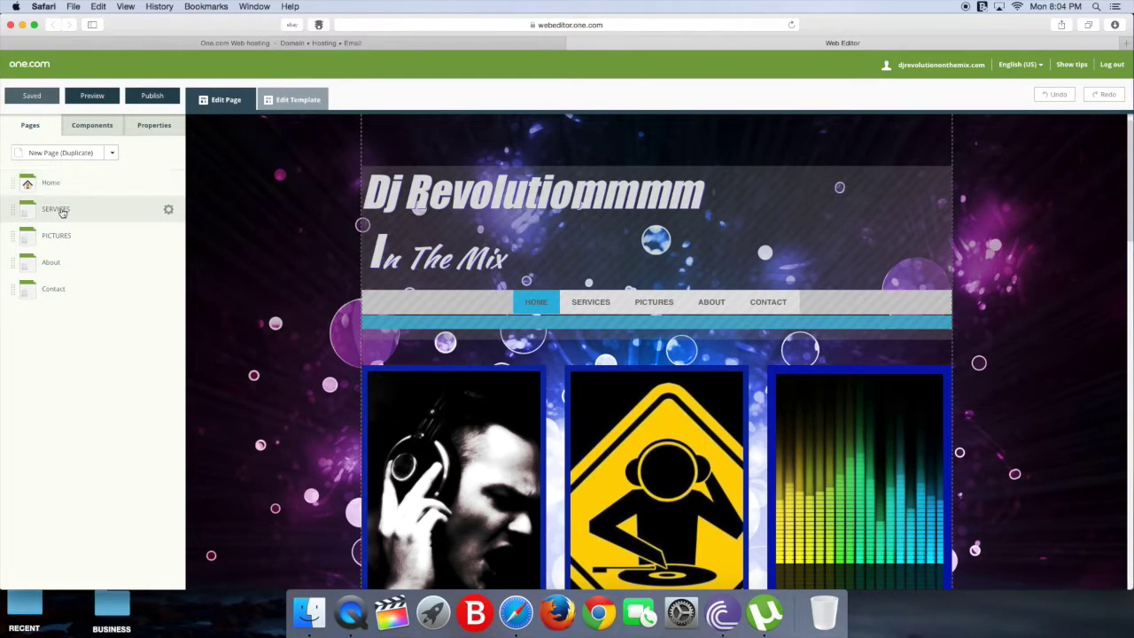
left_click(57, 245)
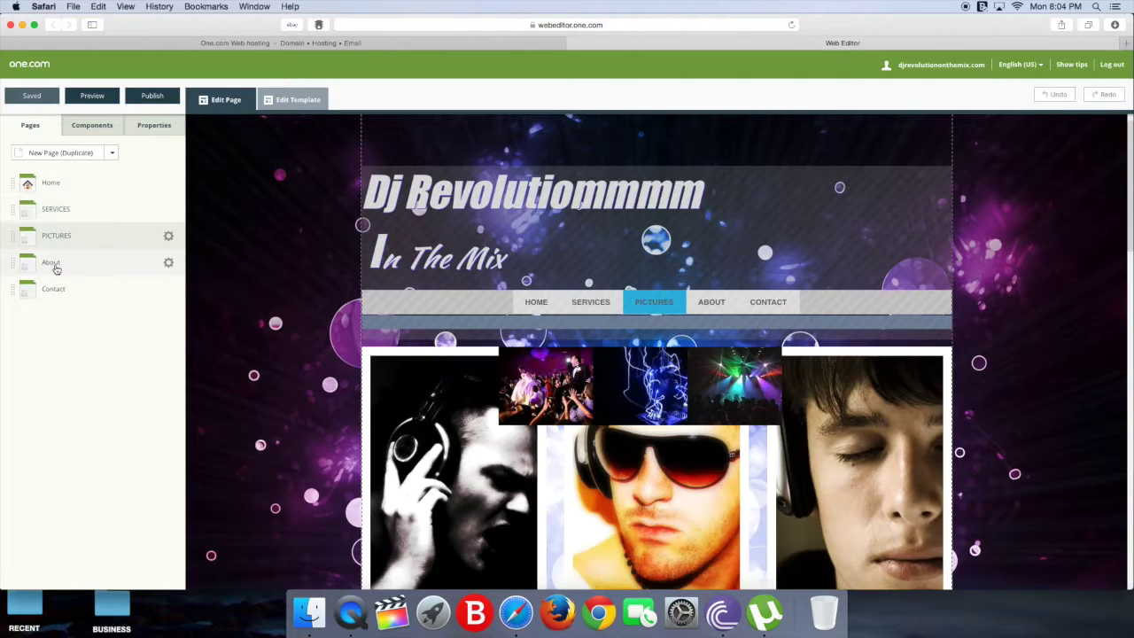
left_click(57, 296)
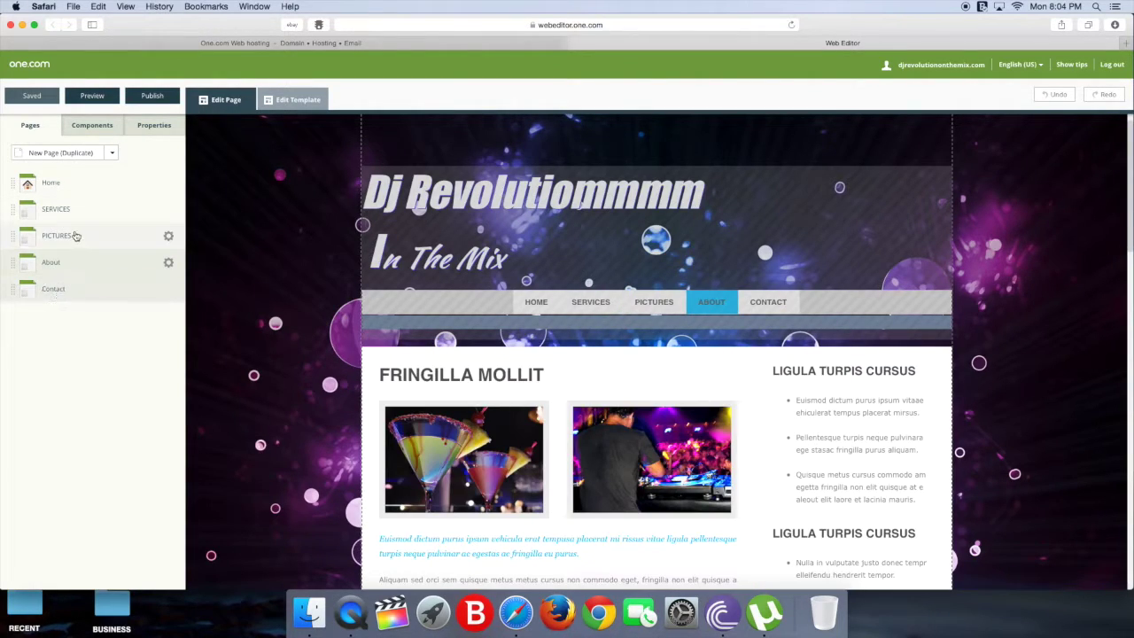
left_click(110, 154)
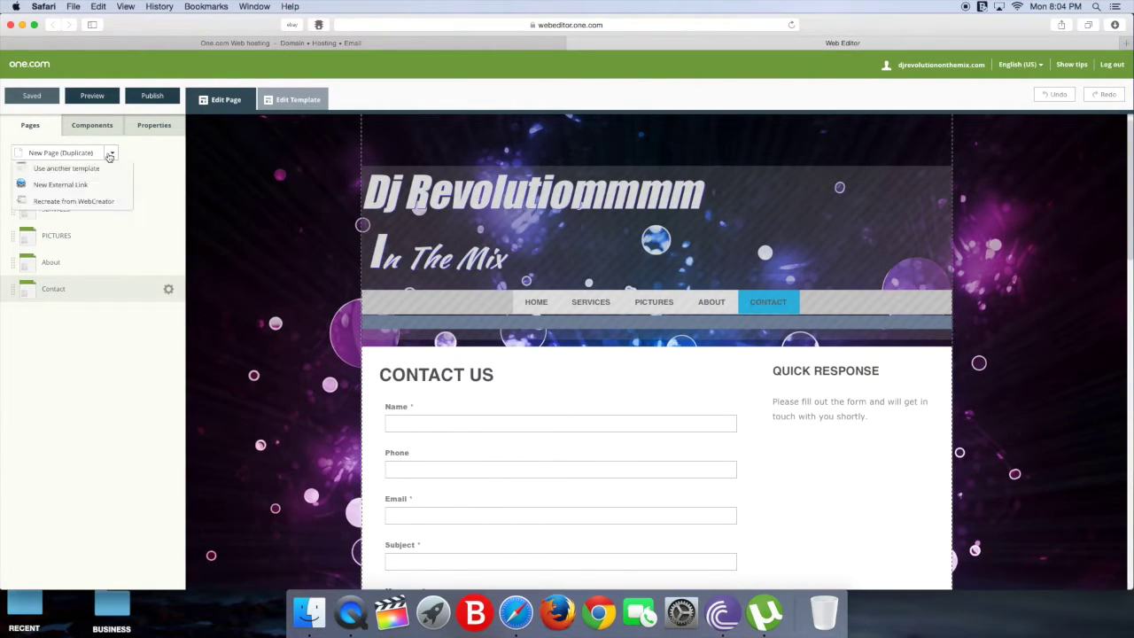
left_click(54, 375)
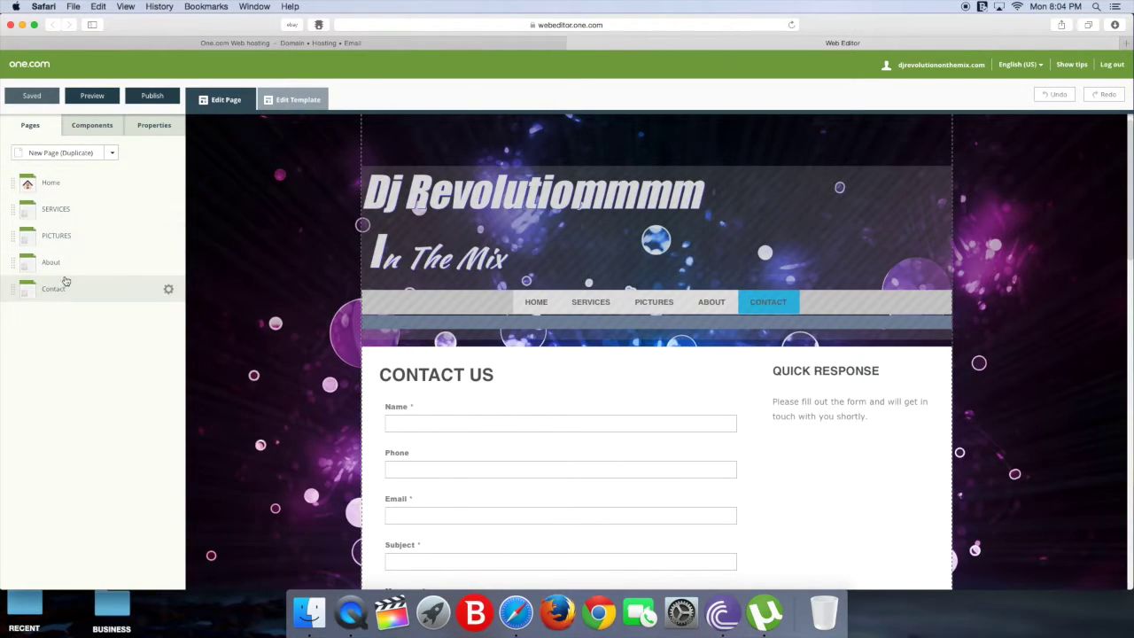
Return to the Home page and review its editable content down to the About us section
left_click(70, 188)
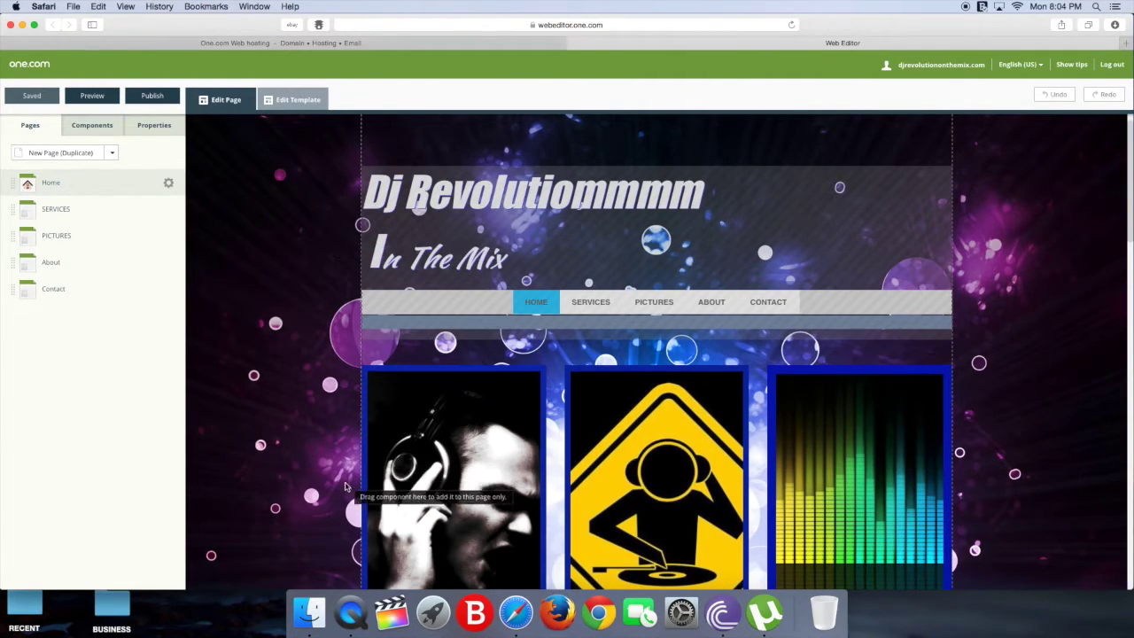
scroll(450, 387, "down", 8)
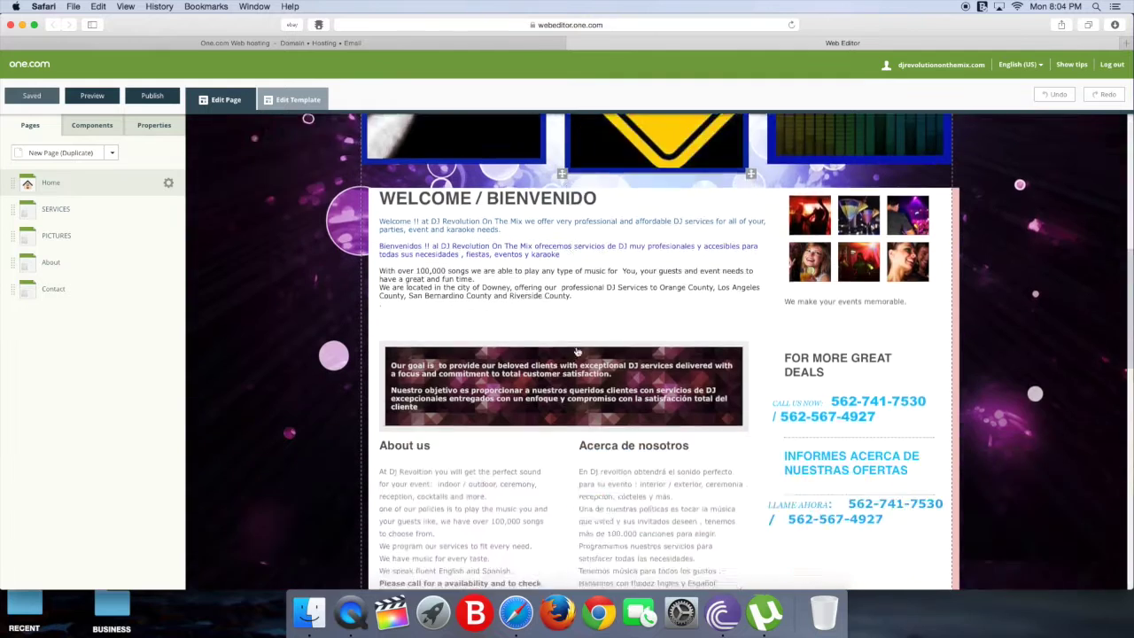
scroll(656, 372, "down", 8)
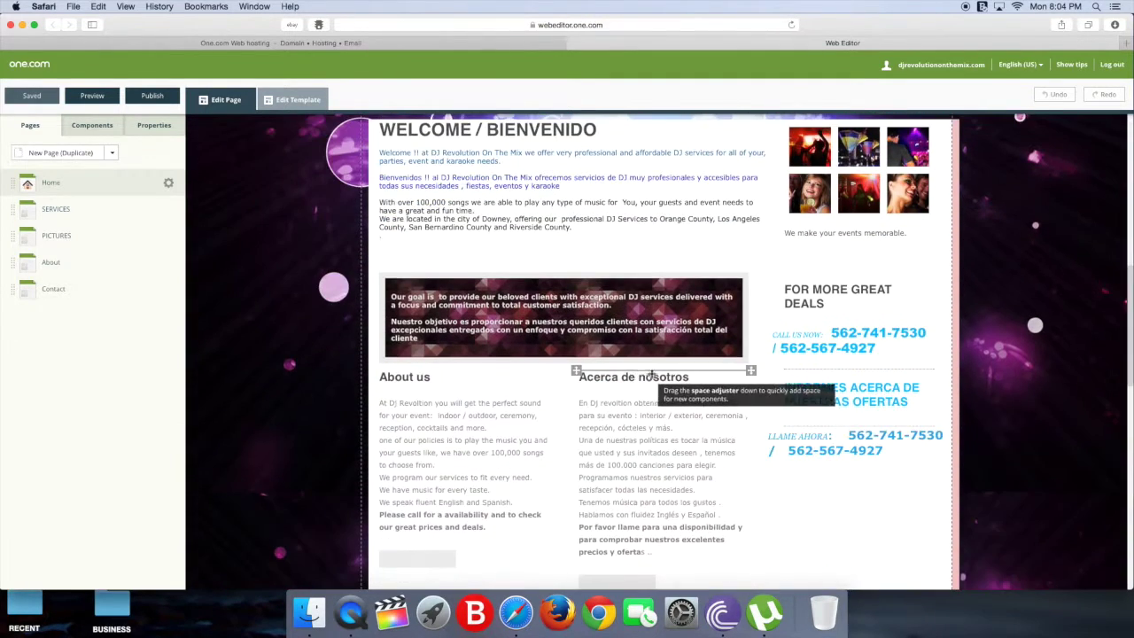
scroll(666, 364, "up", 17)
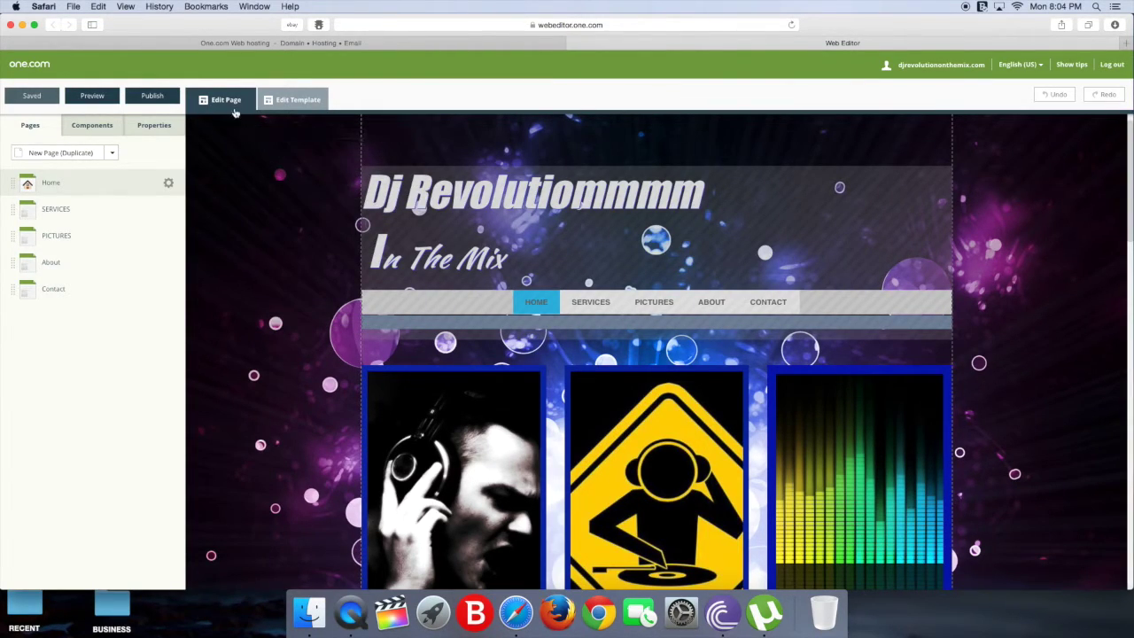
Switch to template editing and check the shared header on the Home, SERVICES, PICTURES, About and Contact pages
left_click(288, 100)
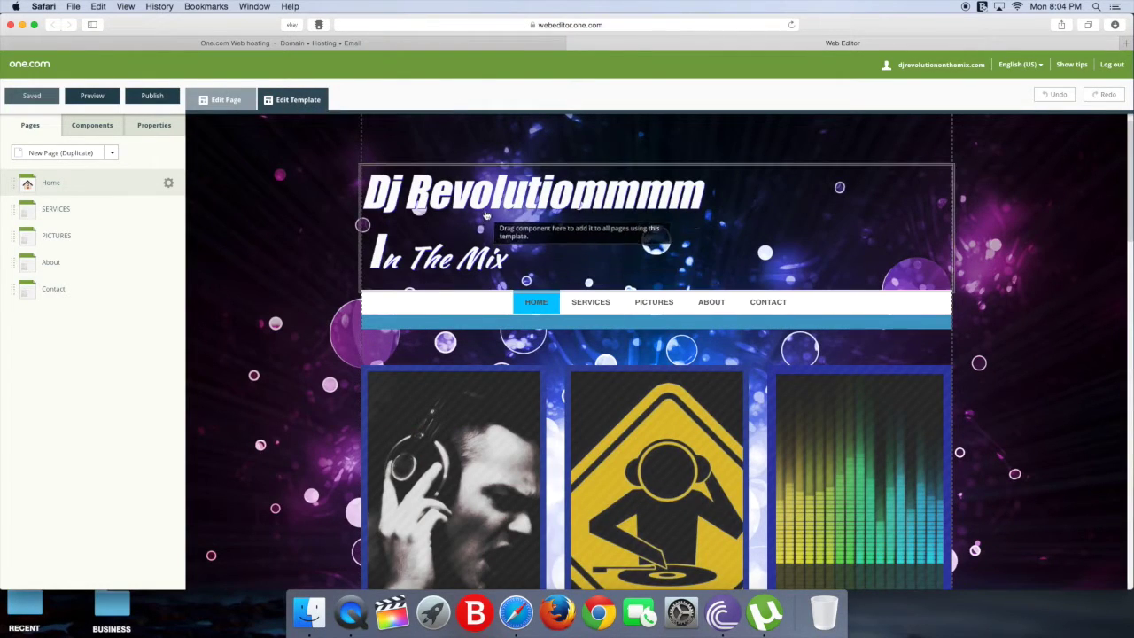
scroll(527, 219, "down", 1)
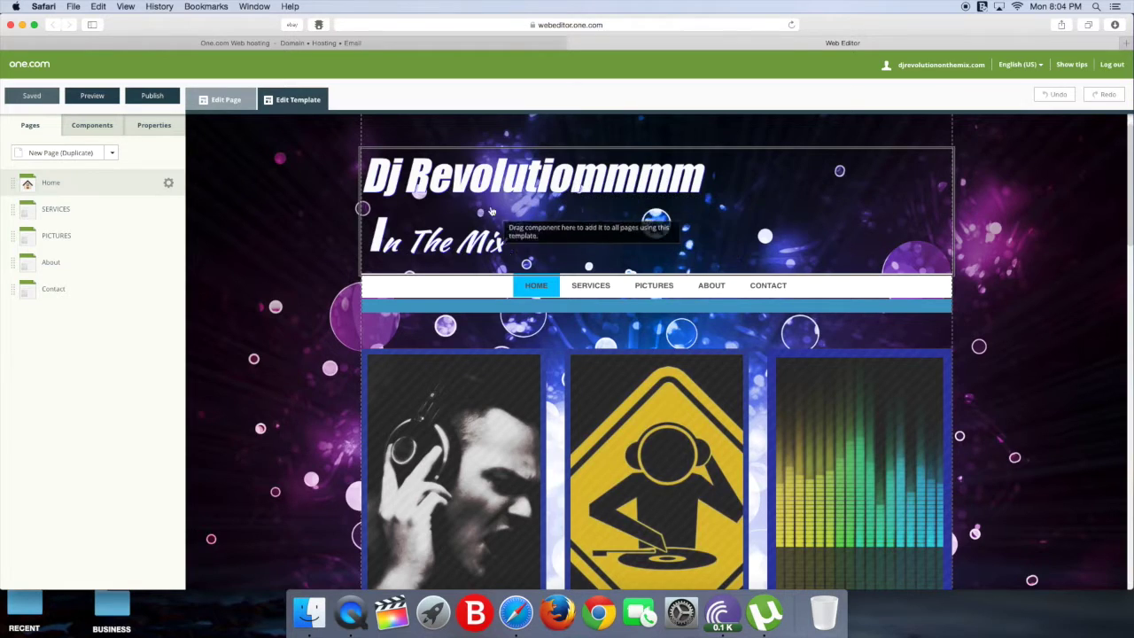
left_click(51, 211)
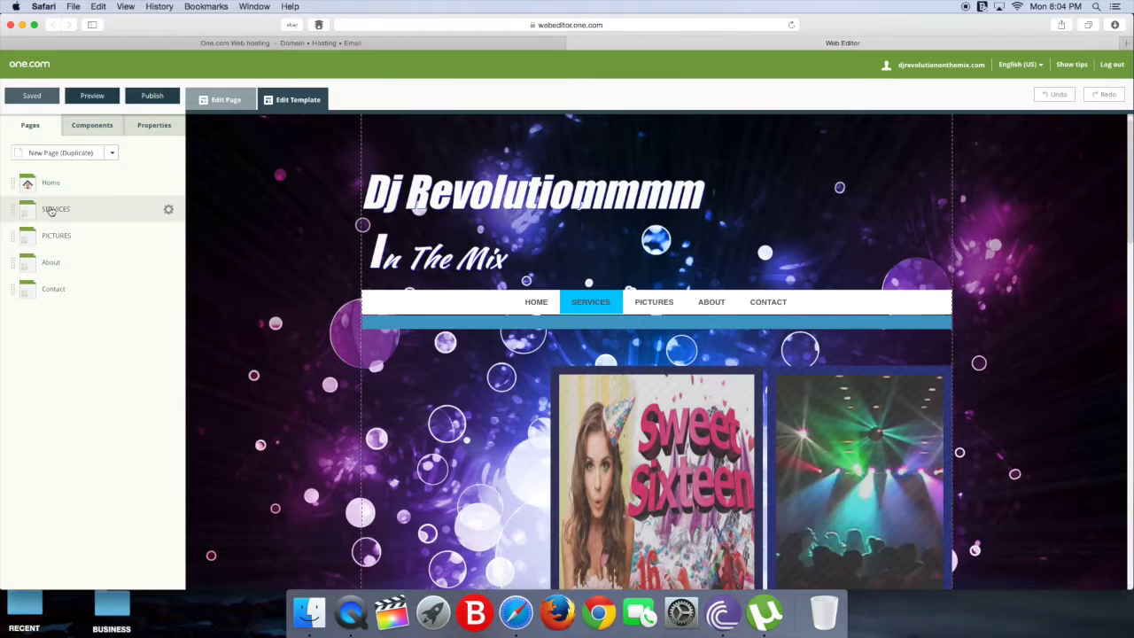
left_click(64, 251)
left_click(56, 268)
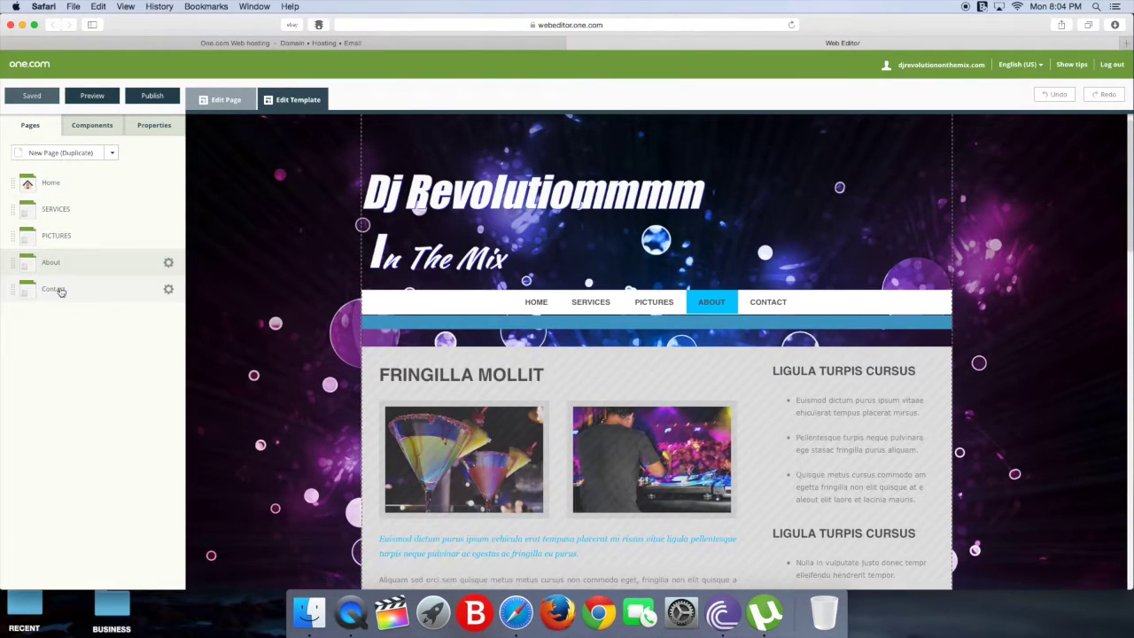
left_click(59, 290)
scroll(510, 226, "down", 4)
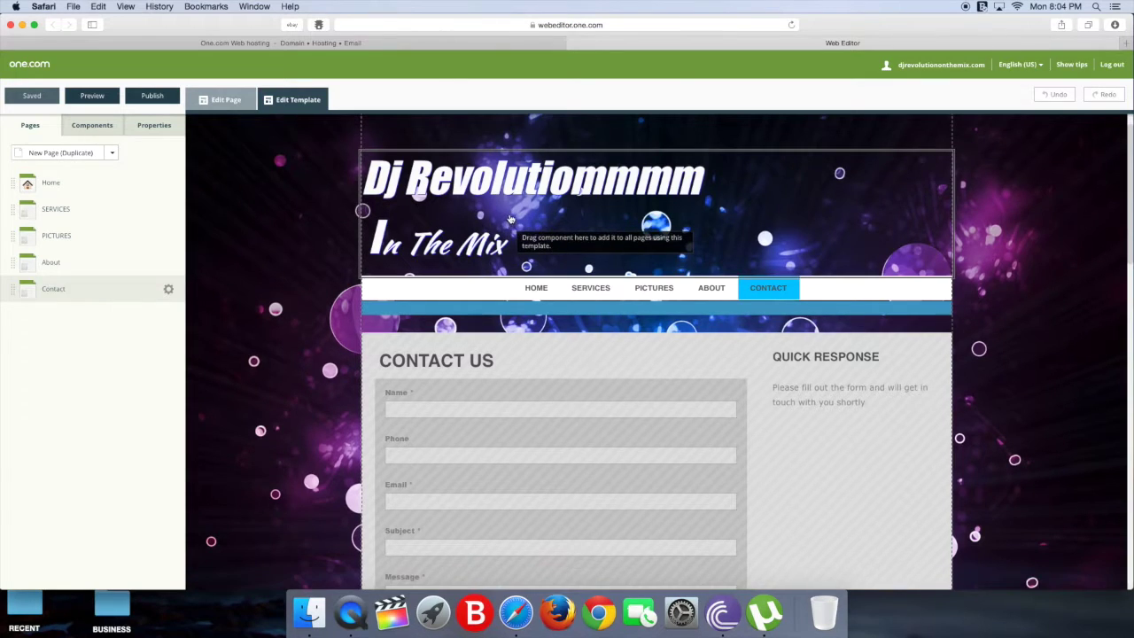
scroll(507, 213, "up", 4)
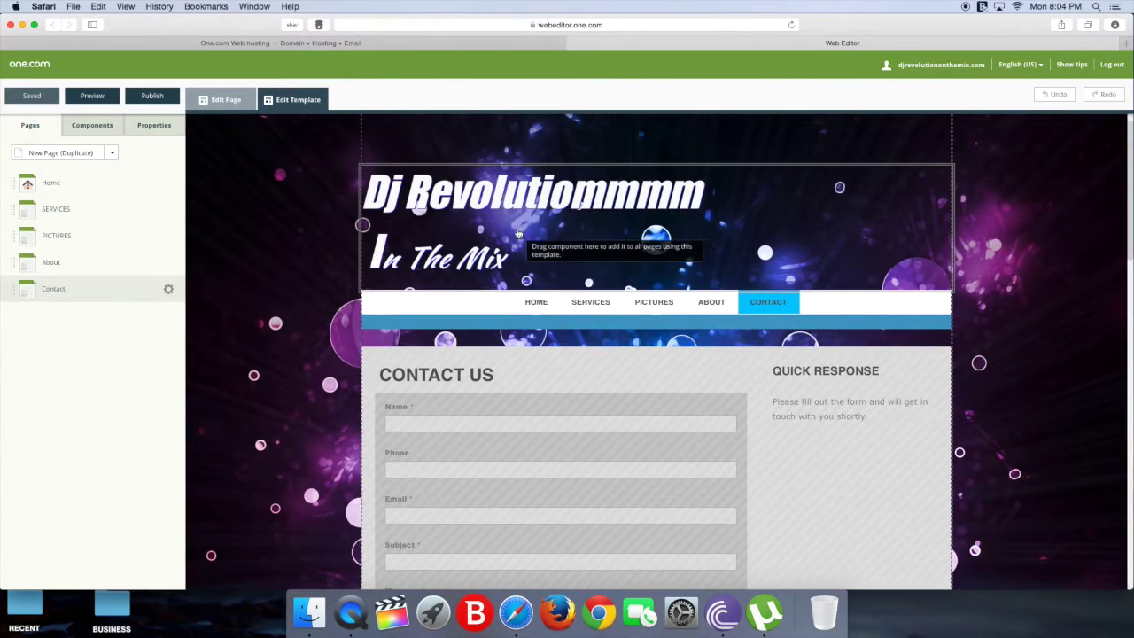
Add a Text component to the template at the bottom edge, below the share buttons, expanding the page height
scroll(512, 222, "down", 10)
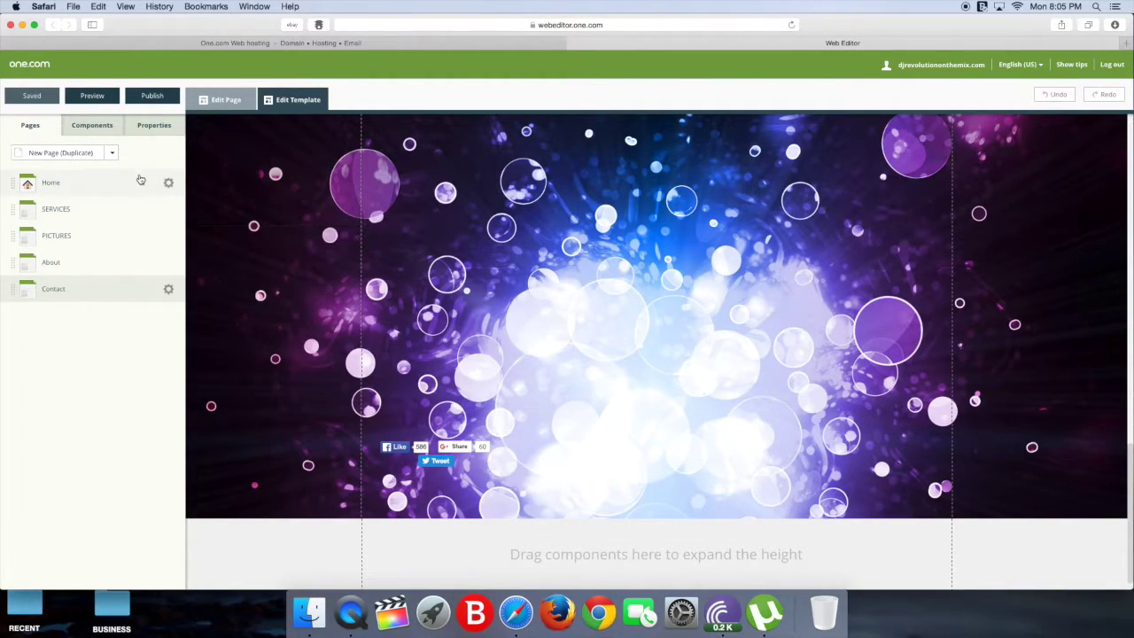
left_click(109, 133)
left_click_drag(93, 168, 489, 554)
left_click_drag(482, 542, 443, 456)
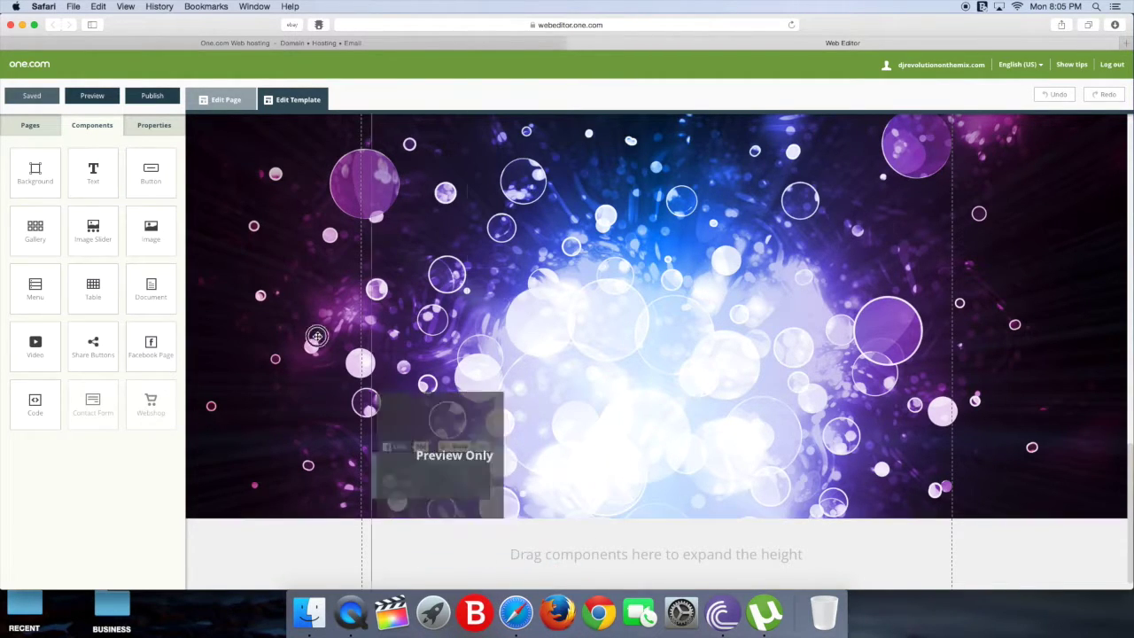
scroll(668, 572, "down", 4)
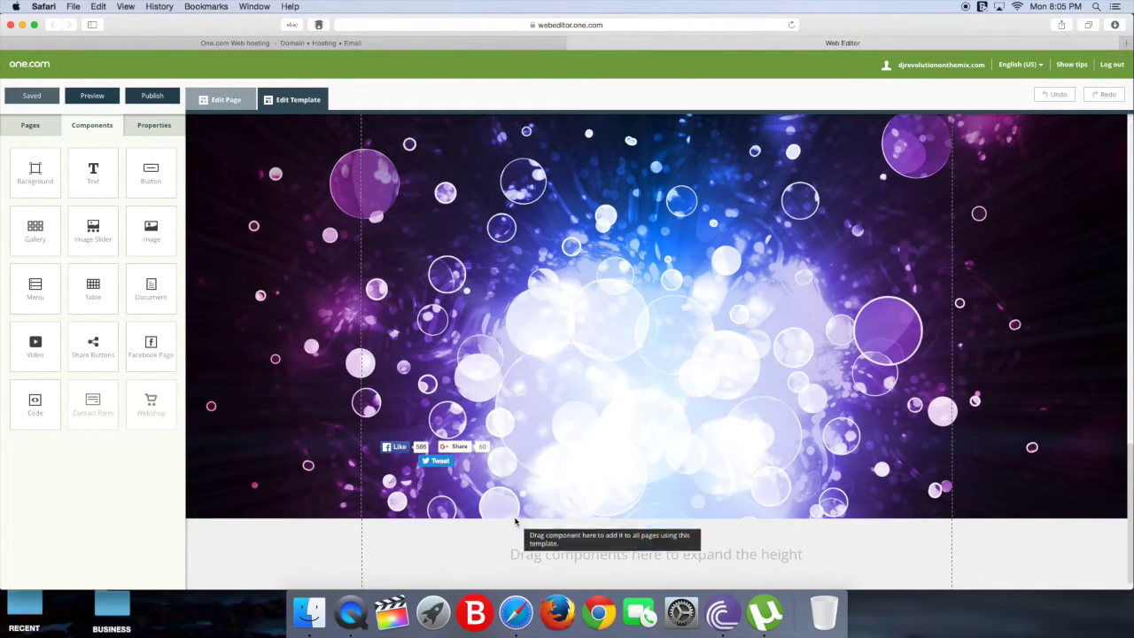
left_click_drag(66, 197, 557, 541)
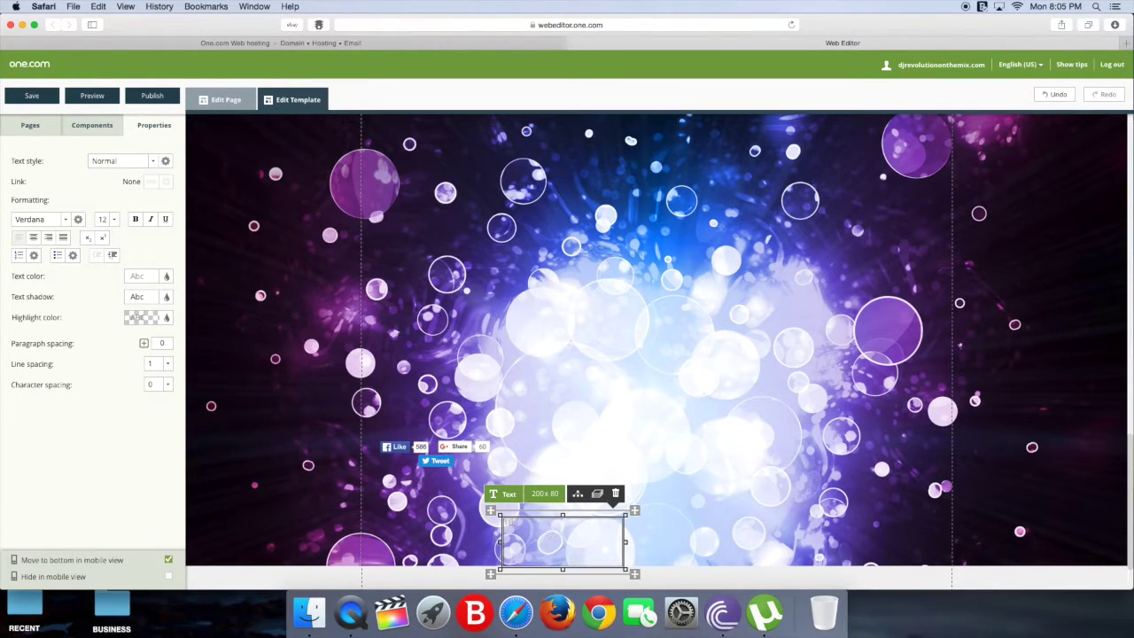
Enter TEST in the new template text component and move it right, just above the template's bottom edge
left_click(645, 519)
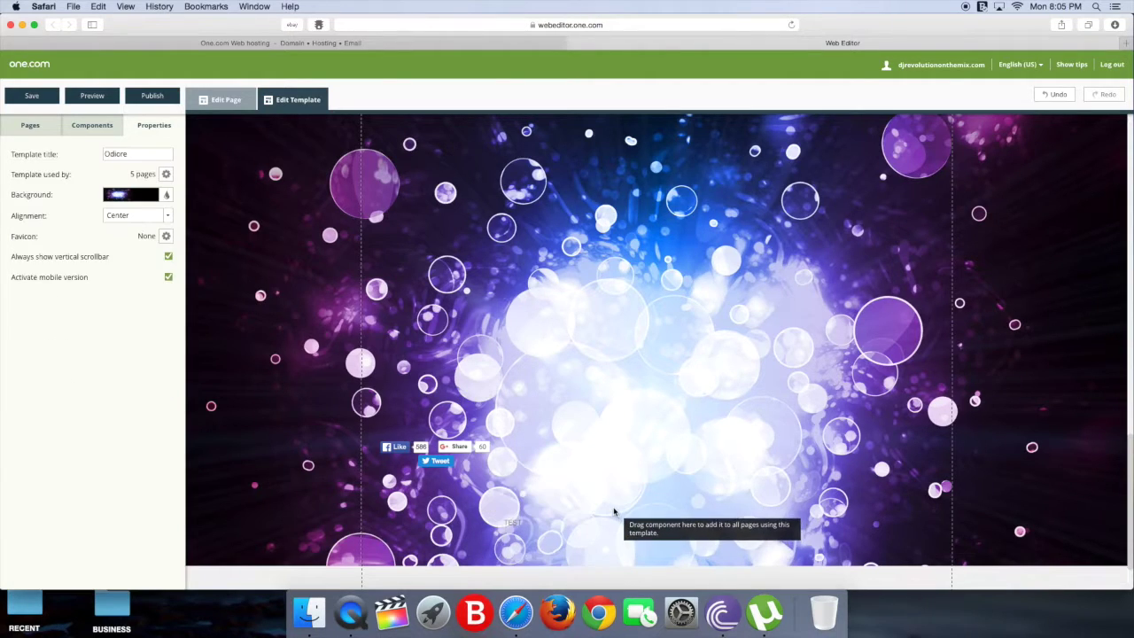
scroll(611, 509, "down", 1)
left_click_drag(594, 491, 642, 466)
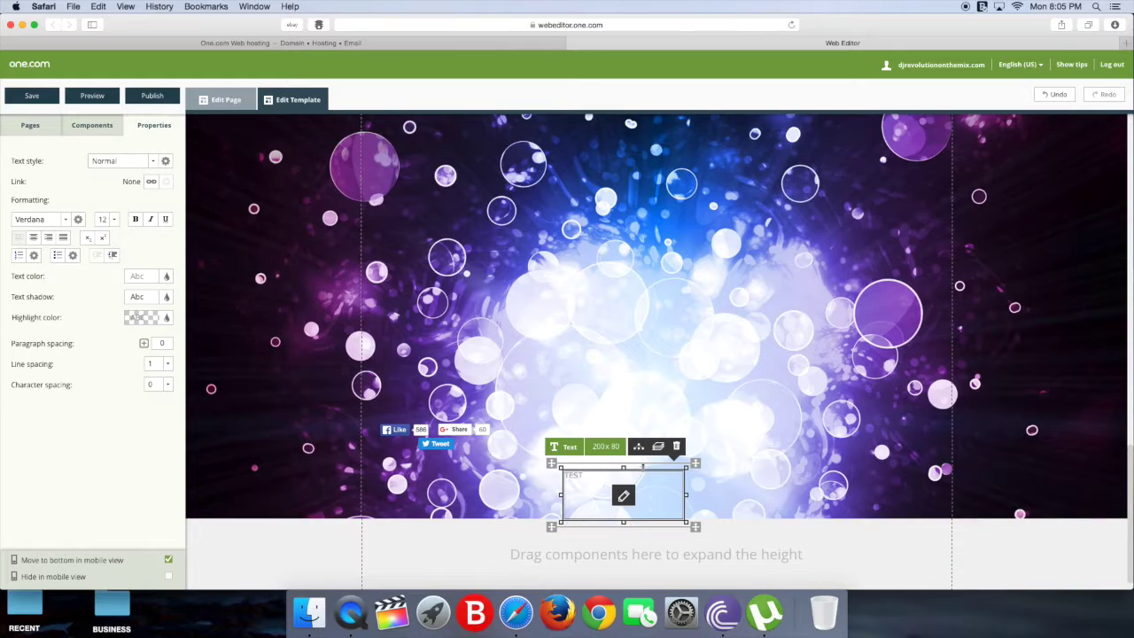
left_click_drag(660, 483, 656, 463)
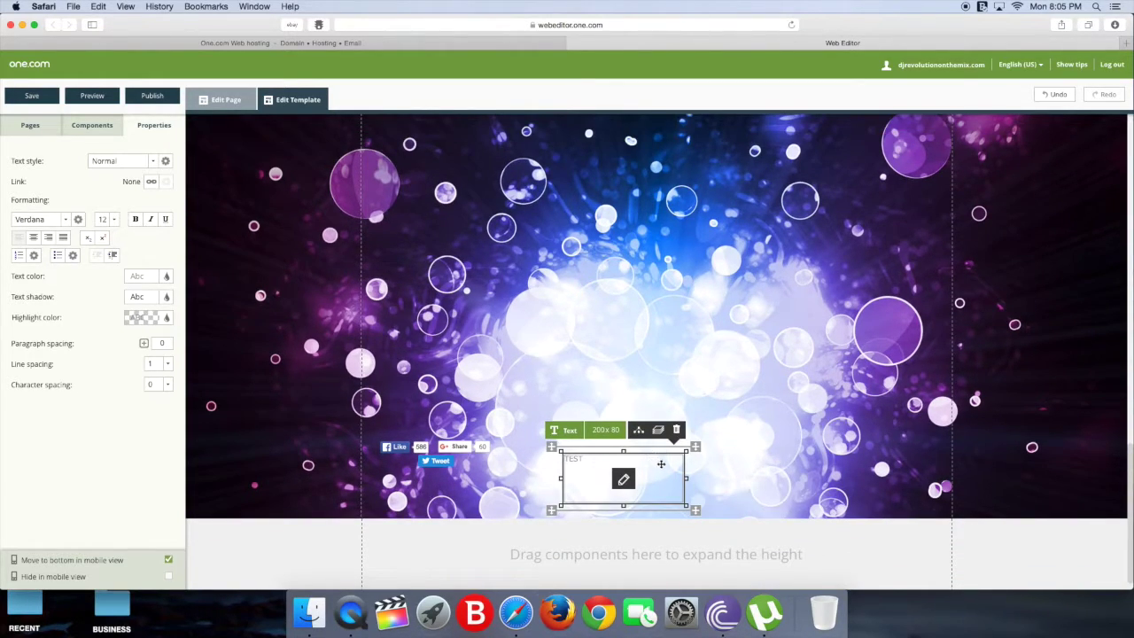
Move the TEST text component further down past the template's bottom edge to expand the page height
scroll(696, 472, "up", 10)
scroll(696, 471, "up", 2)
scroll(694, 468, "down", 10)
left_click_drag(647, 481, 656, 578)
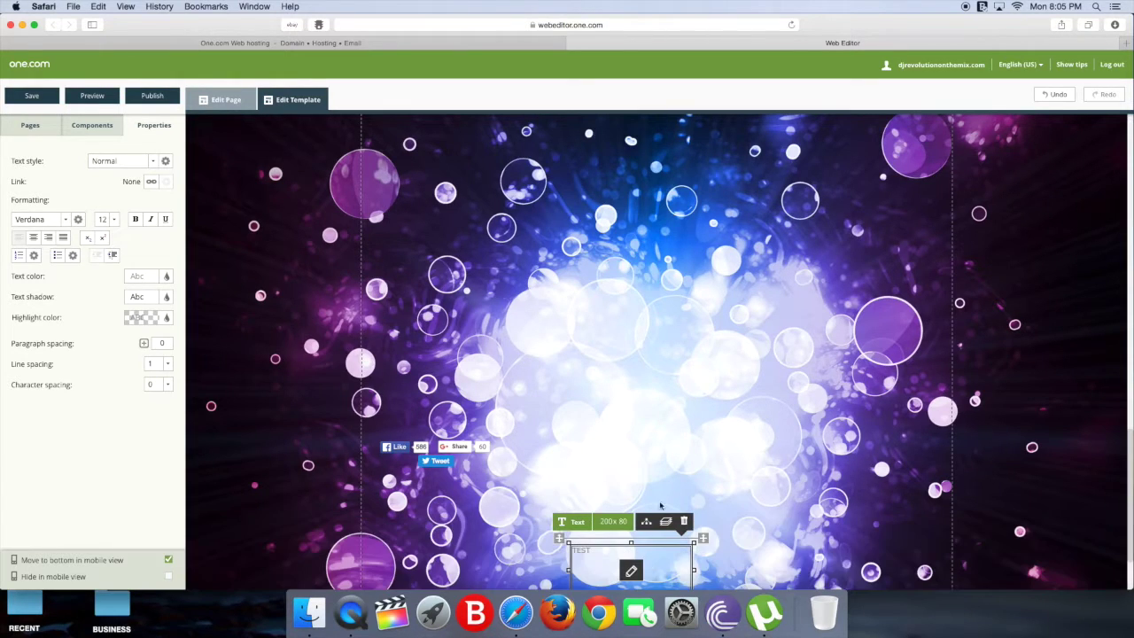
scroll(656, 520, "down", 2)
left_click_drag(656, 443, 668, 554)
scroll(673, 497, "down", 2)
left_click_drag(679, 486, 672, 540)
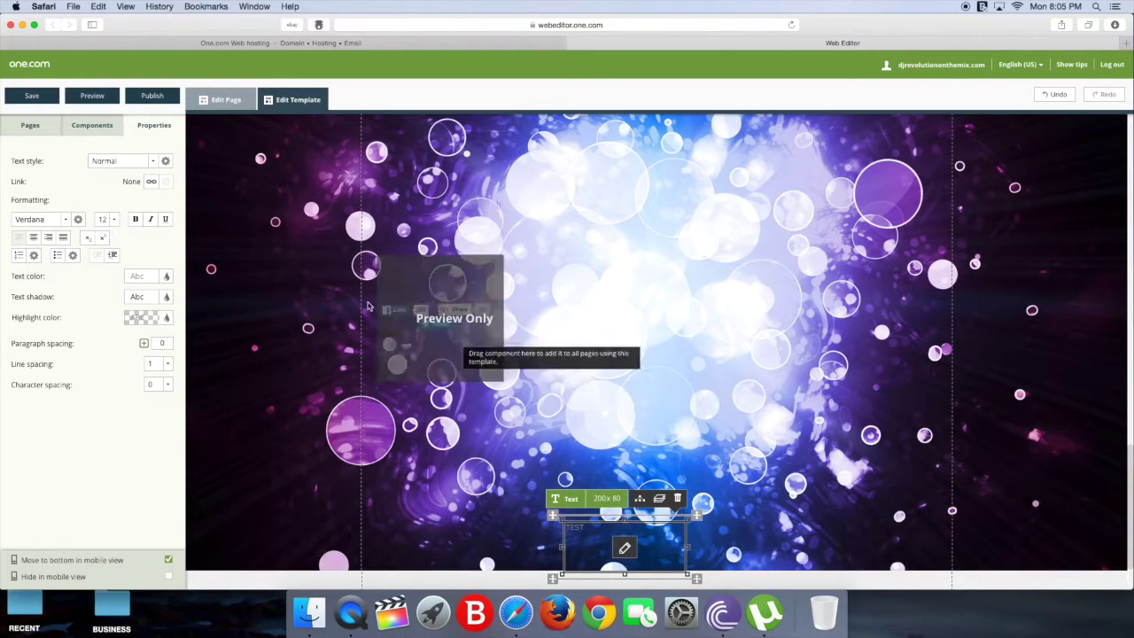
Show the list of pages, then move the TEST text component up and slightly right to shorten the template
left_click(26, 124)
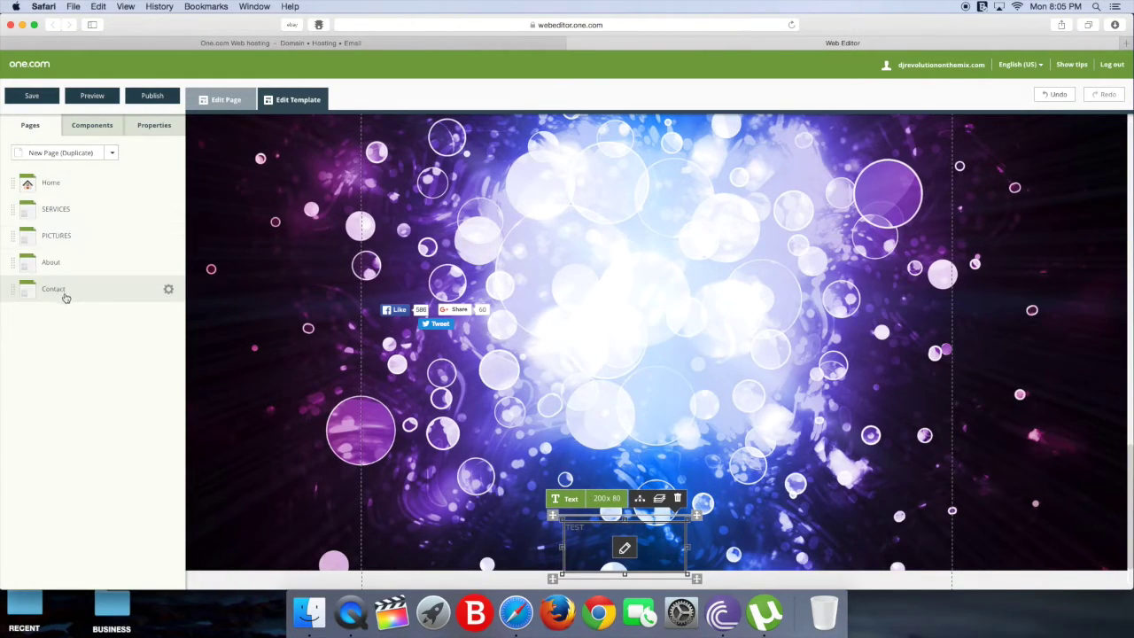
scroll(655, 443, "down", 2)
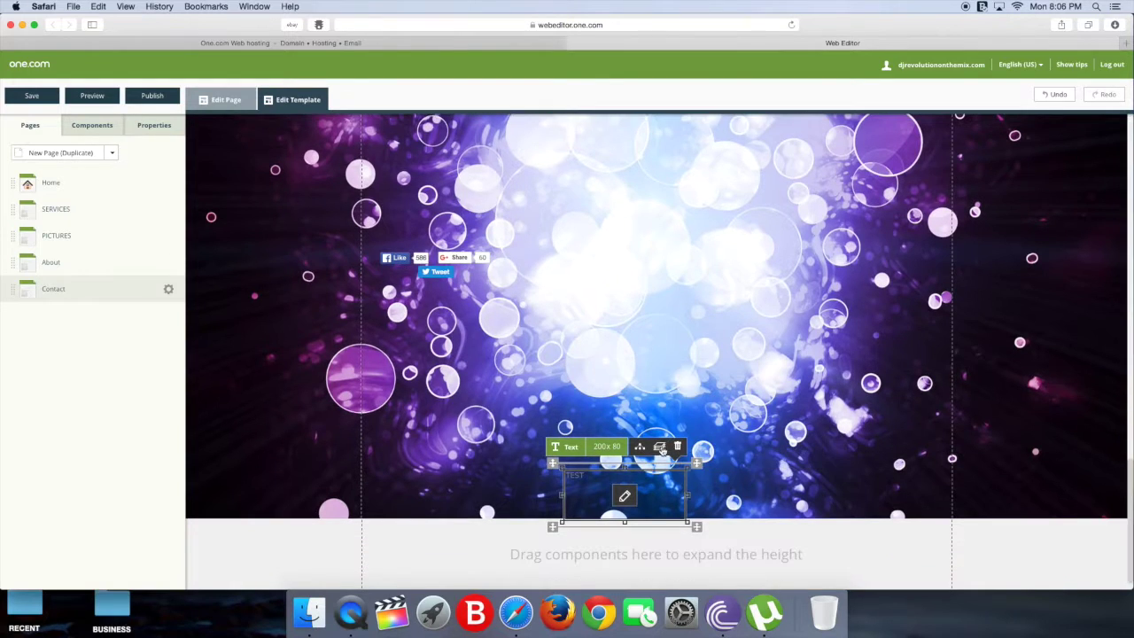
left_click_drag(664, 484, 683, 469)
left_click_drag(673, 299, 676, 302)
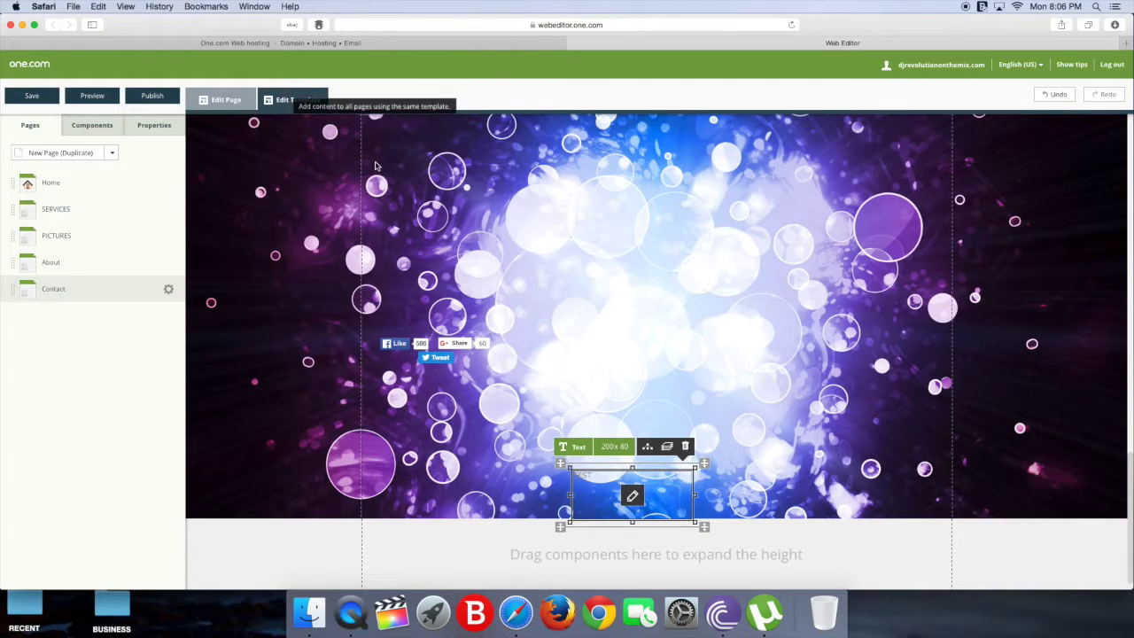
left_click(292, 100)
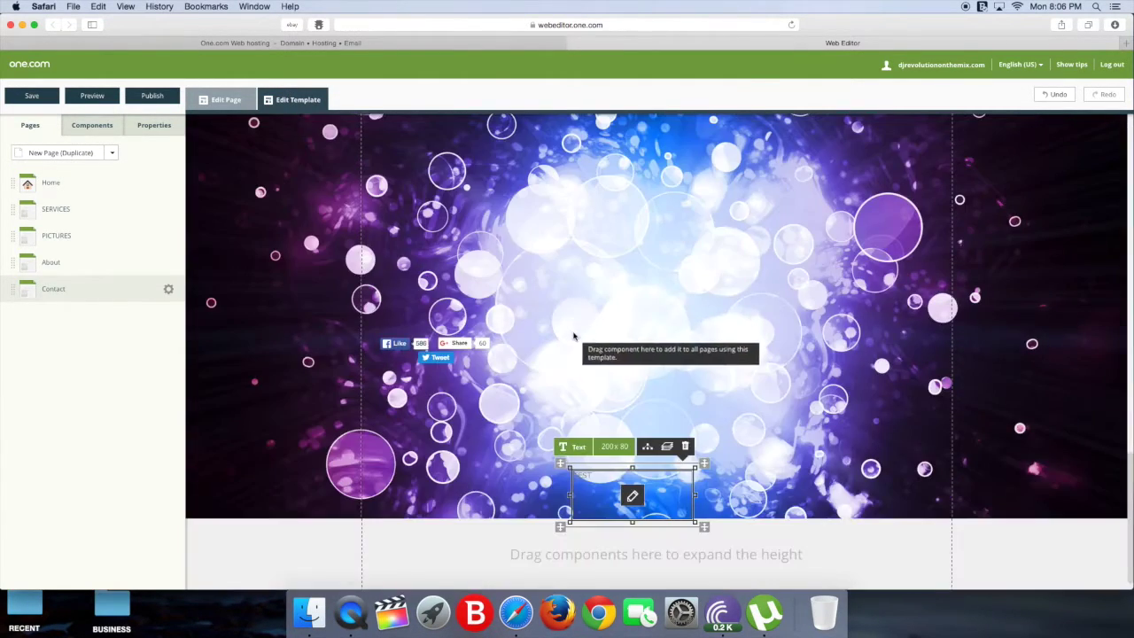
Switch to page editing on the Contact page and move the phone and e-mail text block right under CONTACT DETAILS
left_click(219, 103)
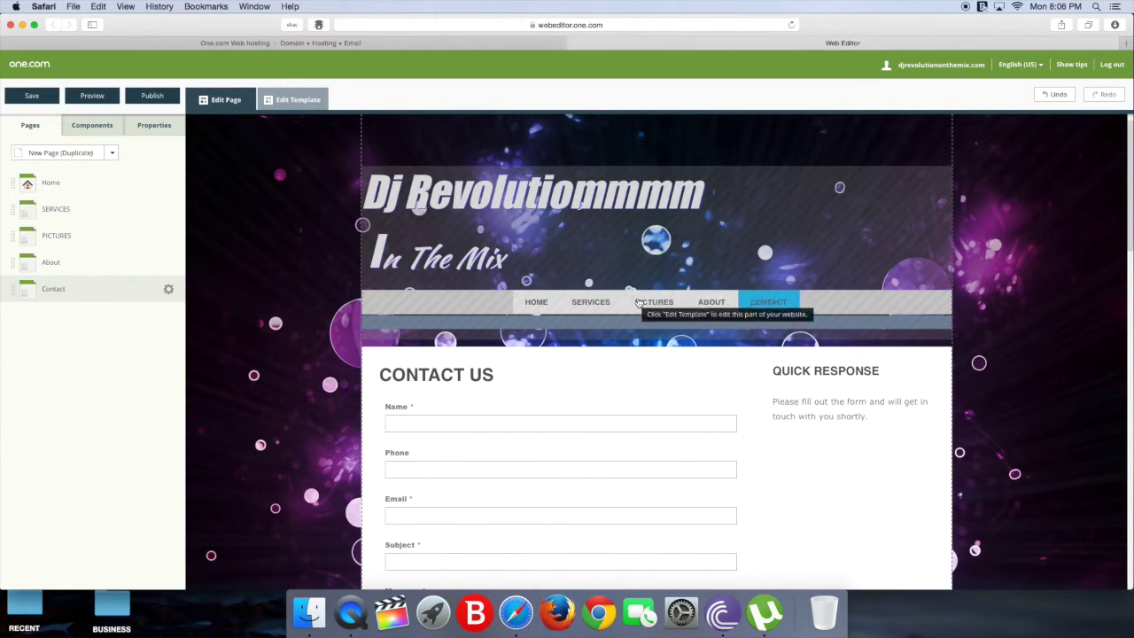
scroll(483, 416, "down", 10)
left_click(502, 363)
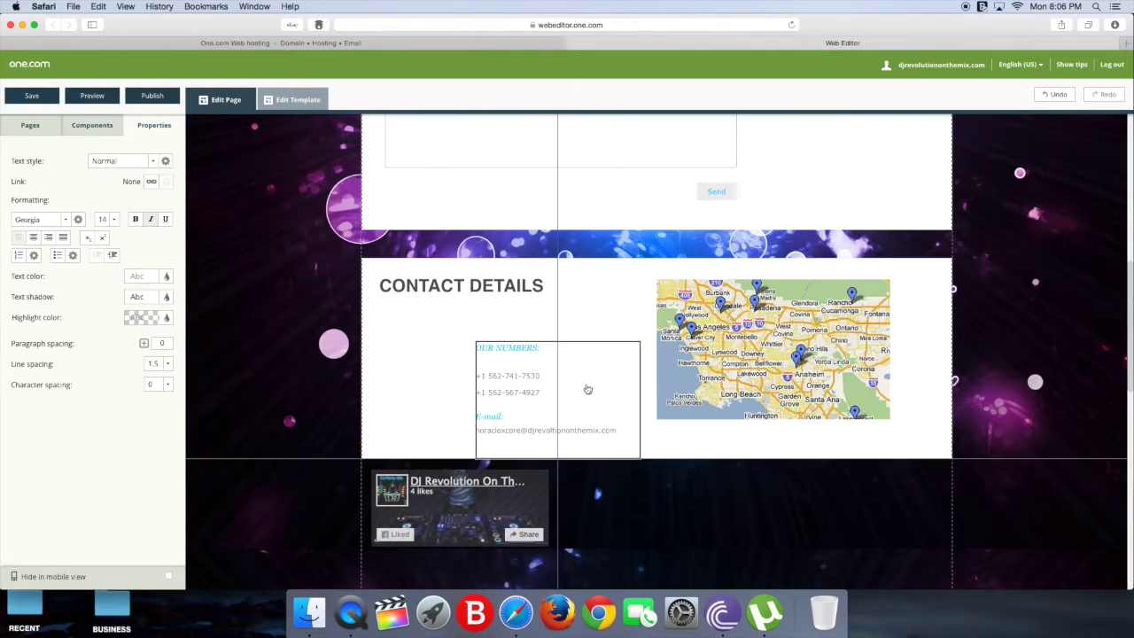
Move the contact form right and down, below the CONTACT US heading
scroll(589, 391, "up", 10)
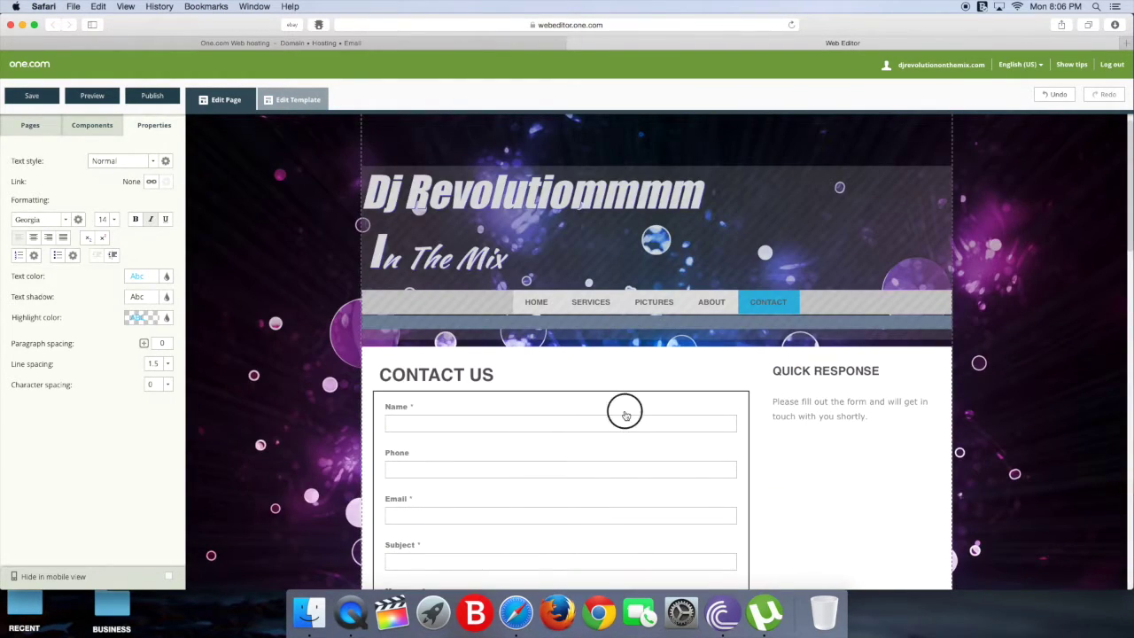
left_click(625, 416)
scroll(691, 471, "down", 3)
Move the text below QUICK RESPONSE left and down so it overlaps the form, and overwrite its first line with EDJHJKF
left_click_drag(691, 471, 688, 350)
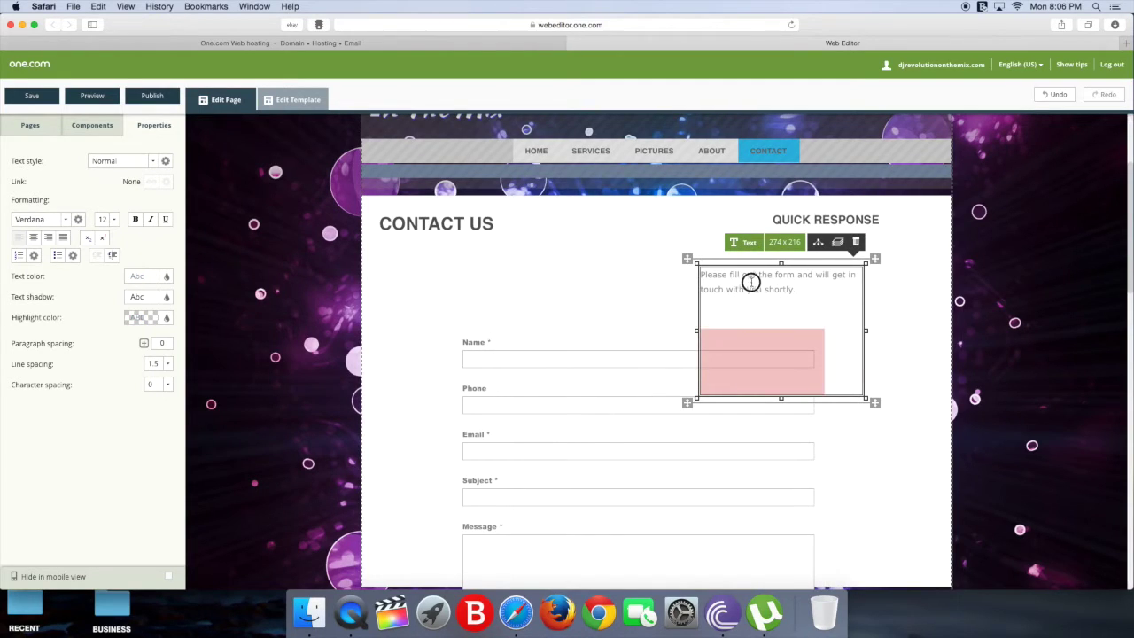
left_click_drag(751, 281, 625, 280)
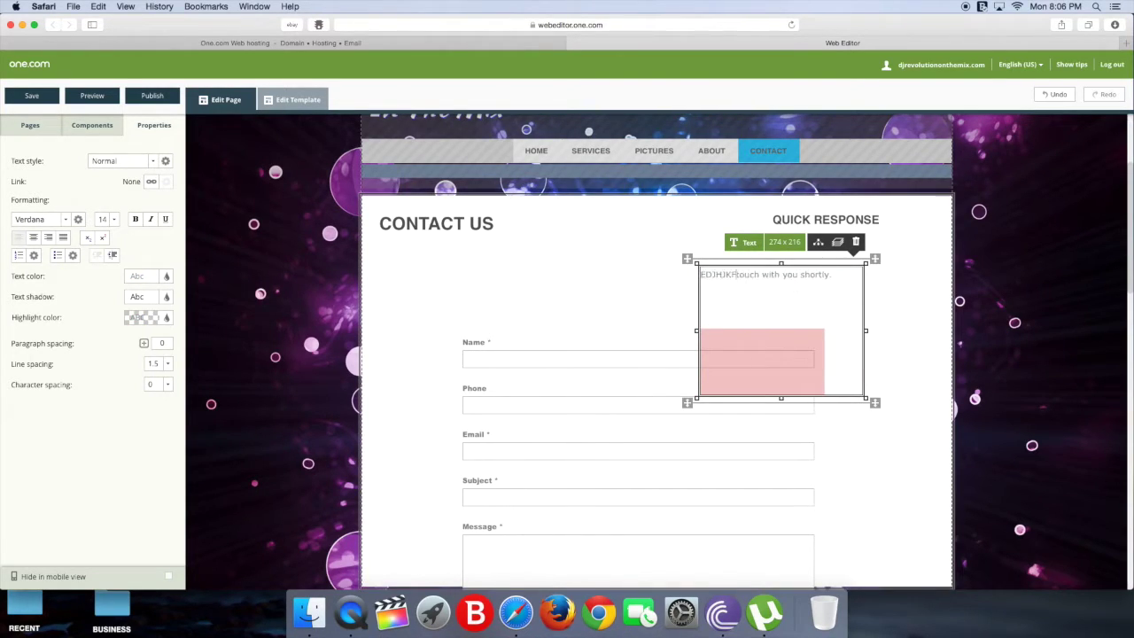
left_click(611, 418)
Check the TEST text on the Contact page, then compare the editable areas in page editing and template editing
scroll(612, 419, "down", 10)
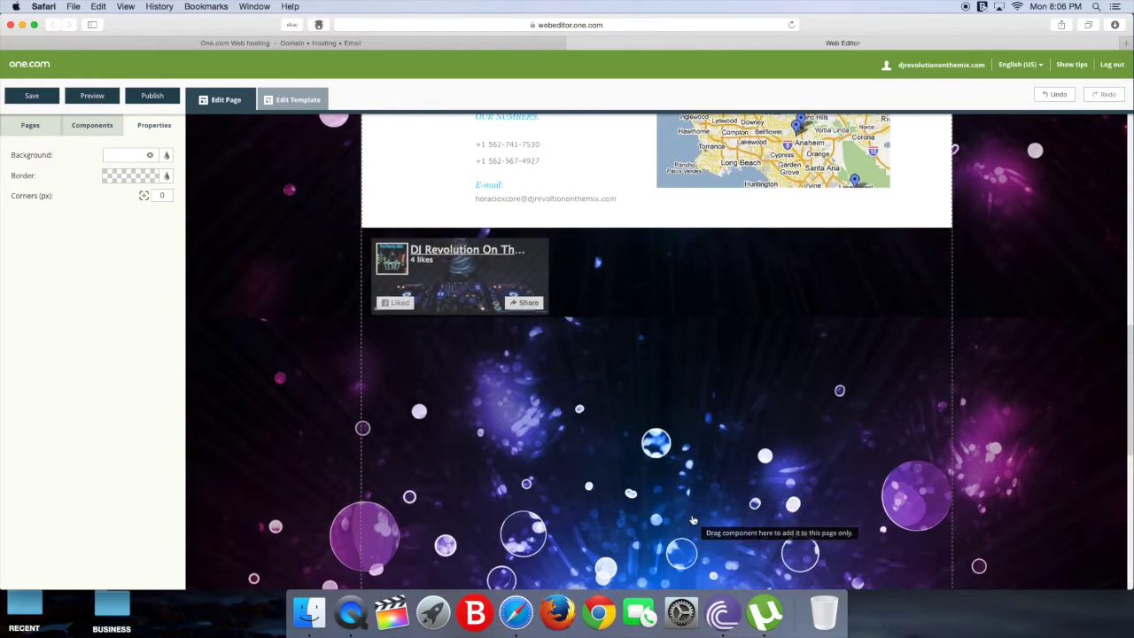
scroll(559, 532, "down", 3)
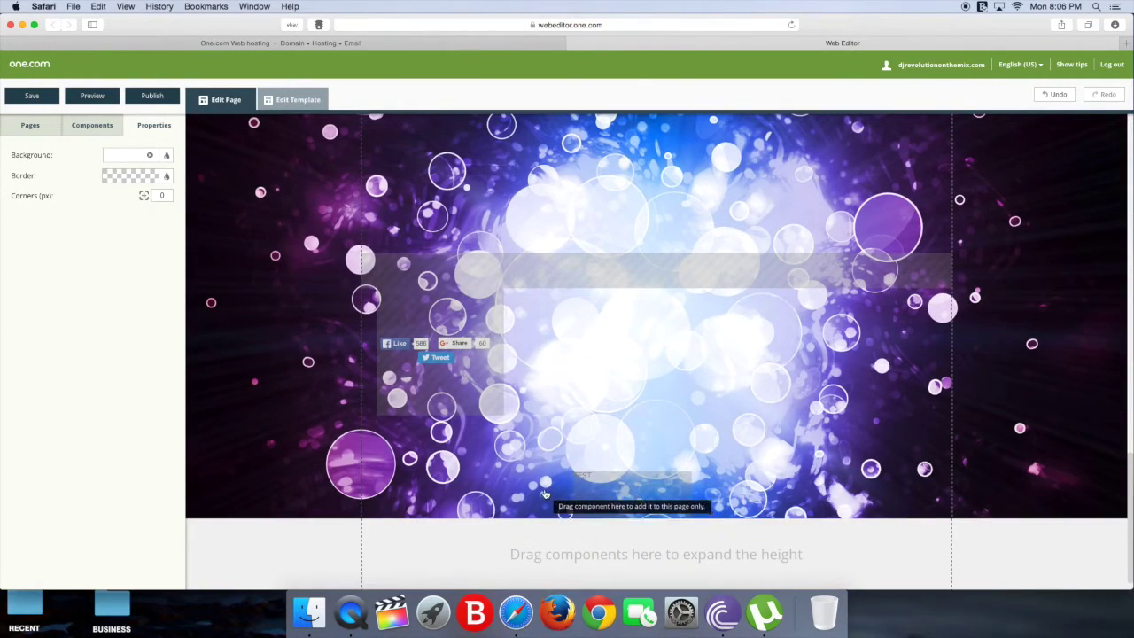
left_click(287, 100)
left_click(226, 99)
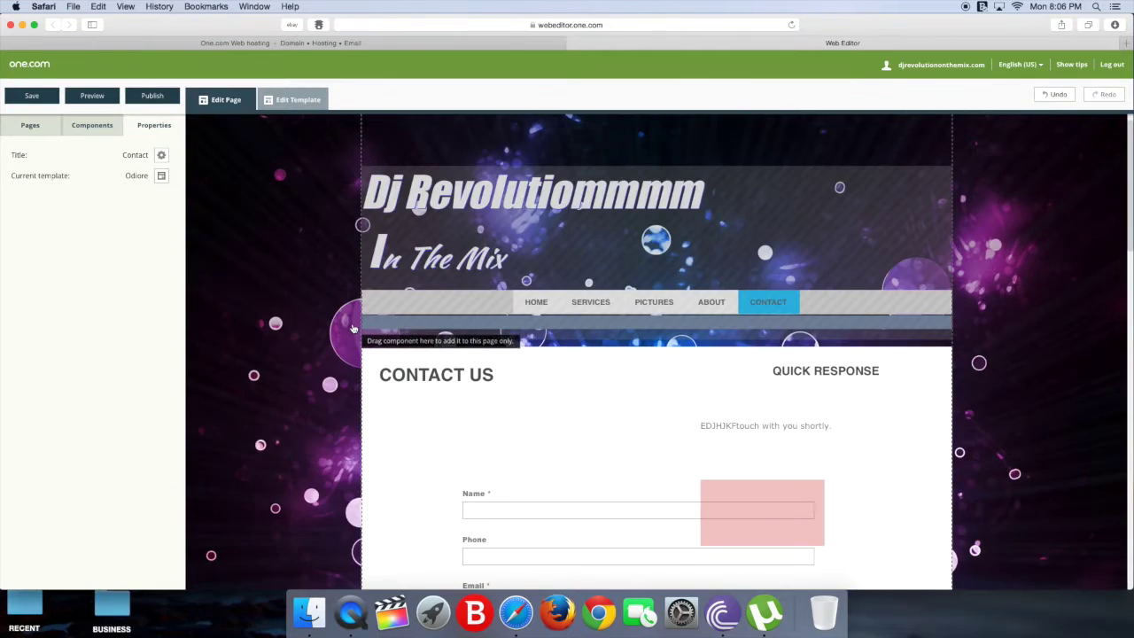
left_click(289, 99)
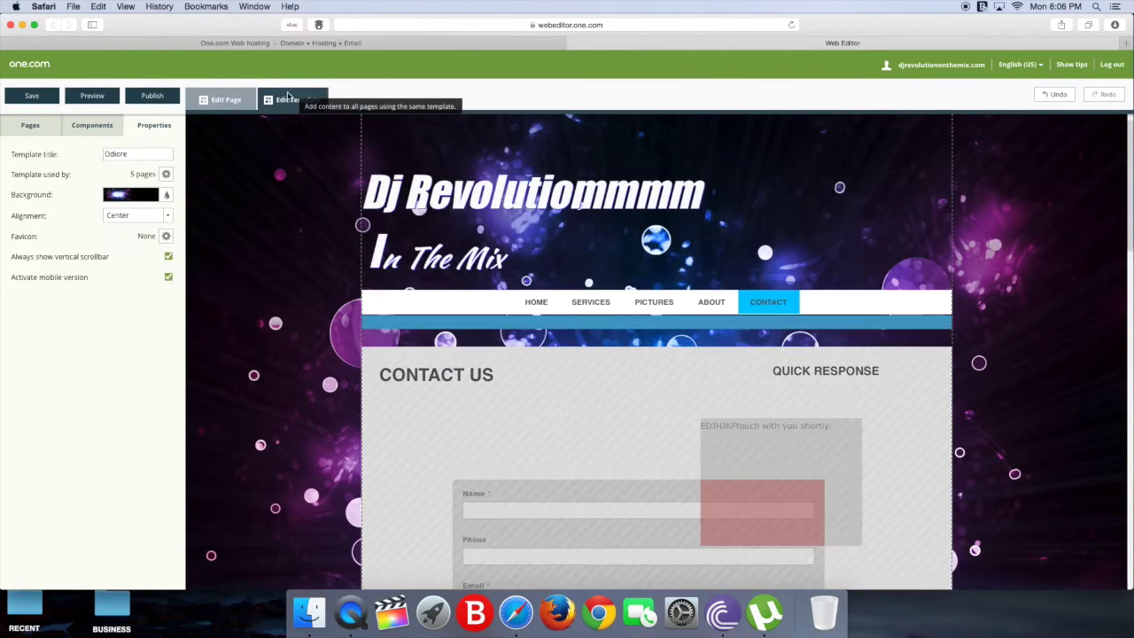
left_click(220, 100)
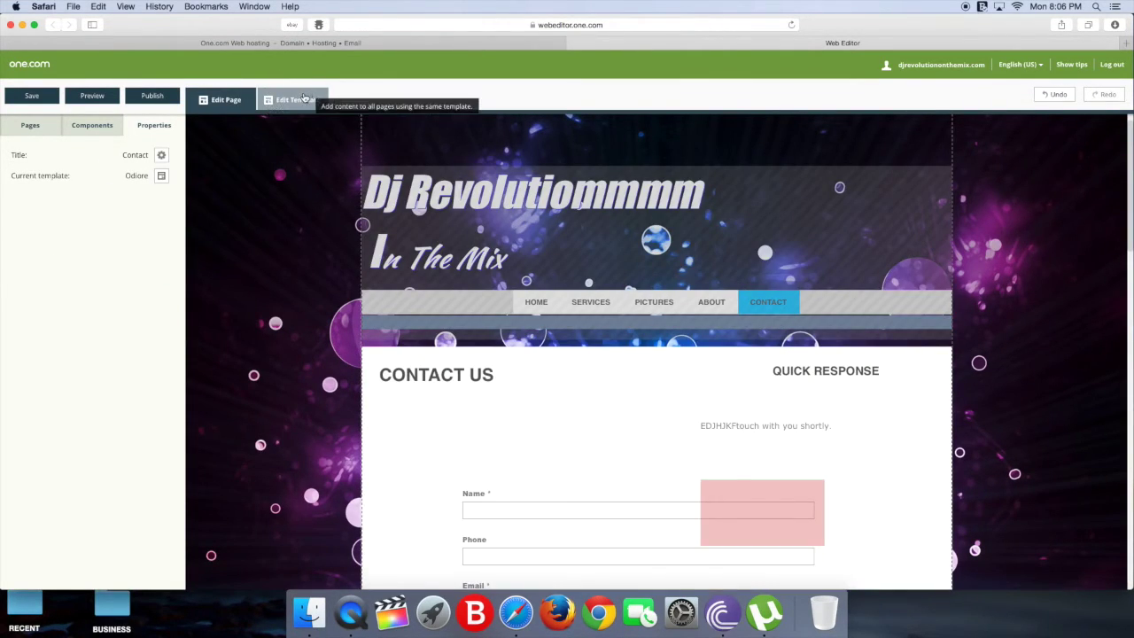
left_click(304, 98)
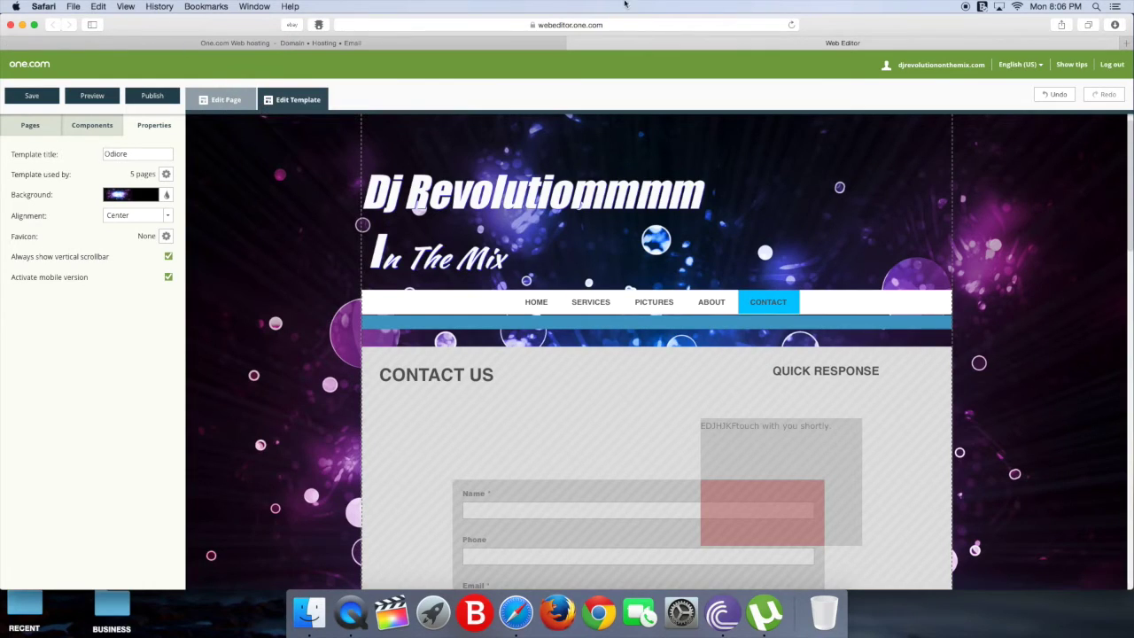
left_click(965, 7)
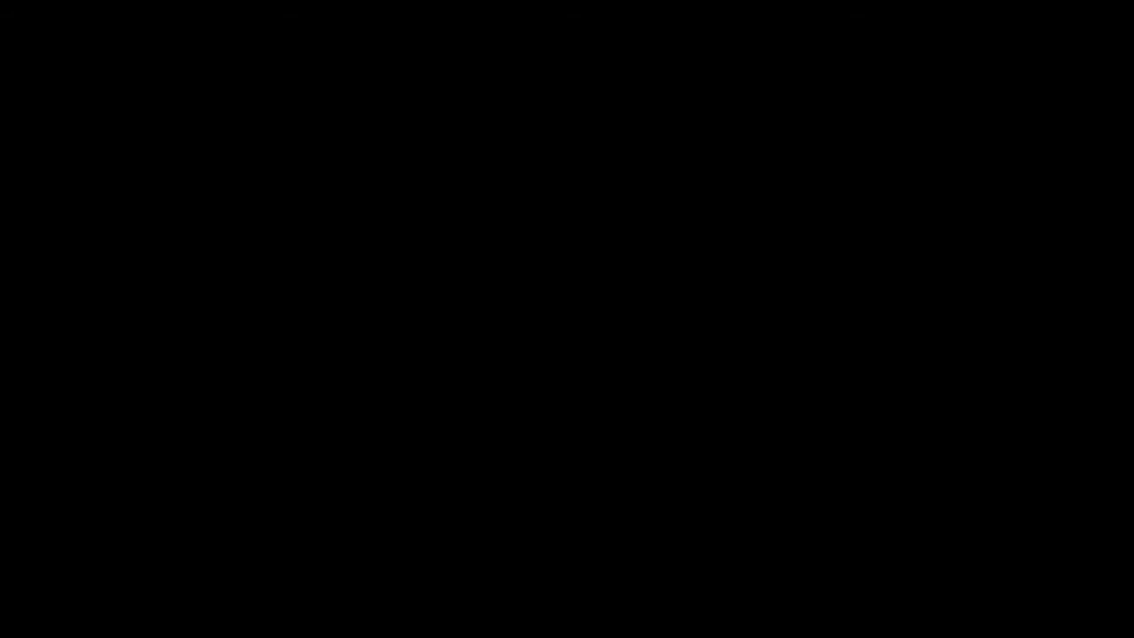